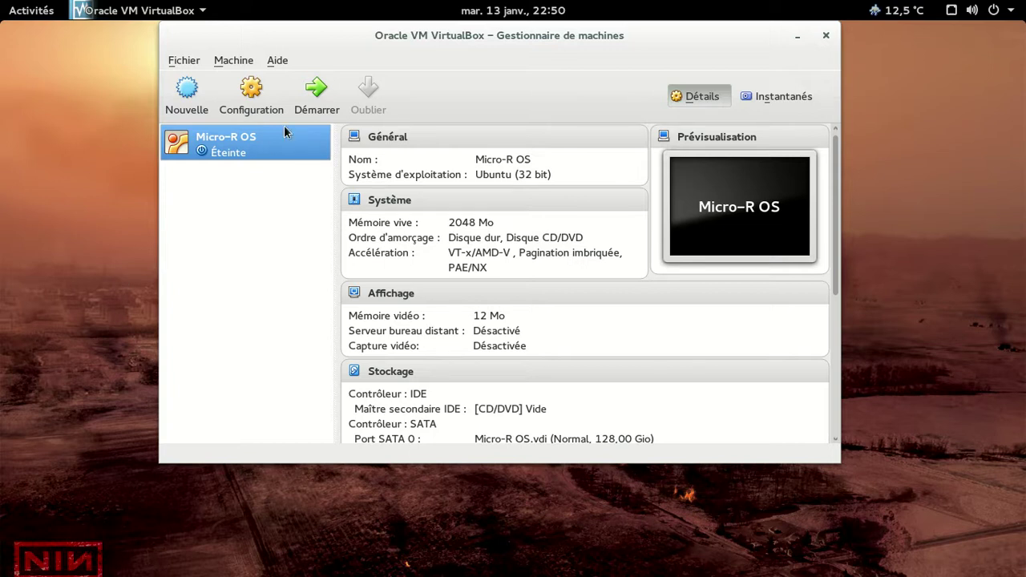
# Step: Start the Micro-R OS virtual machine, log in with the account password, and dismiss the software rendering notification
pyautogui.click(315, 89)
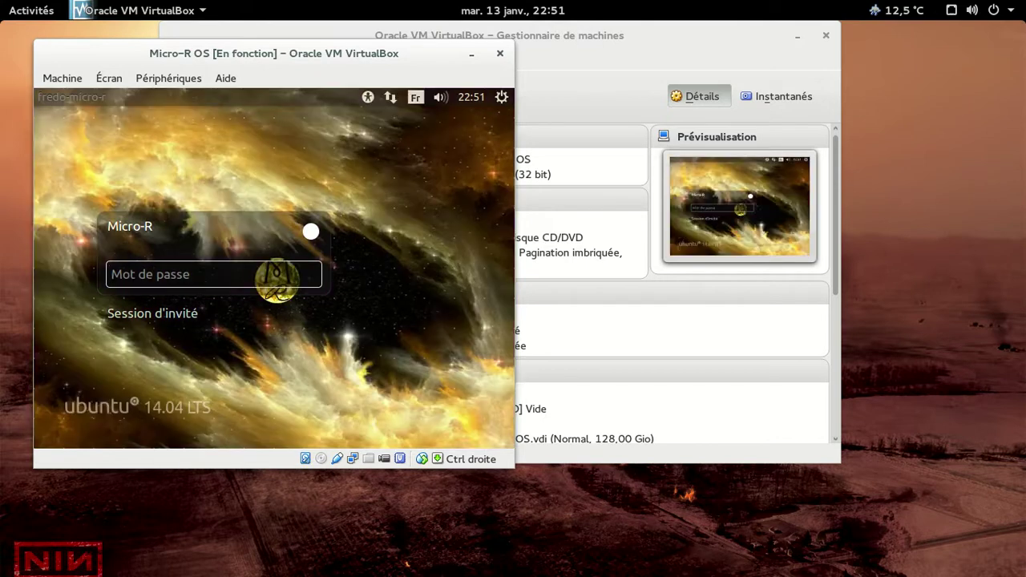
pyautogui.write('••••••••')
pyautogui.press('Return')
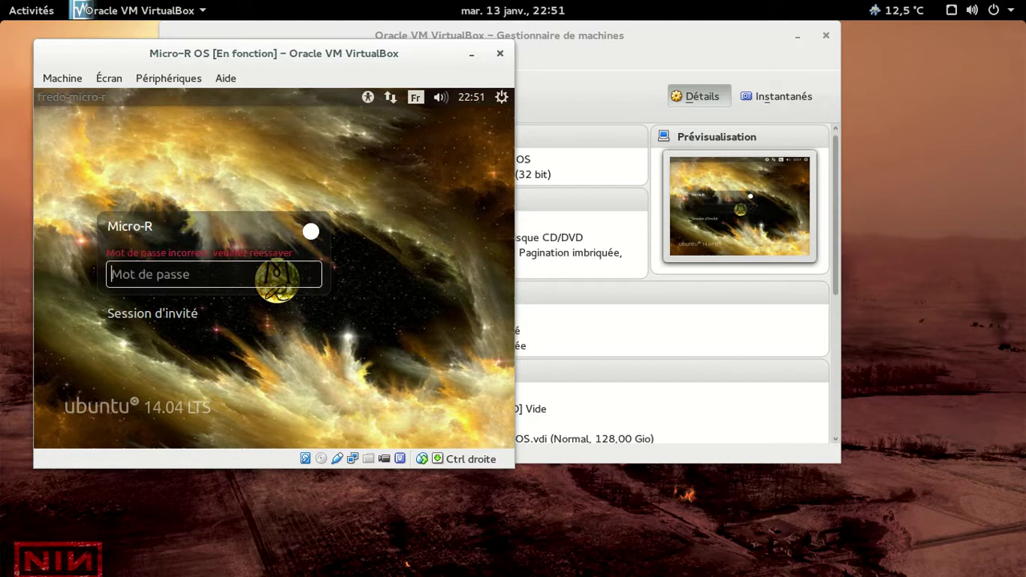
pyautogui.write('••••••••')
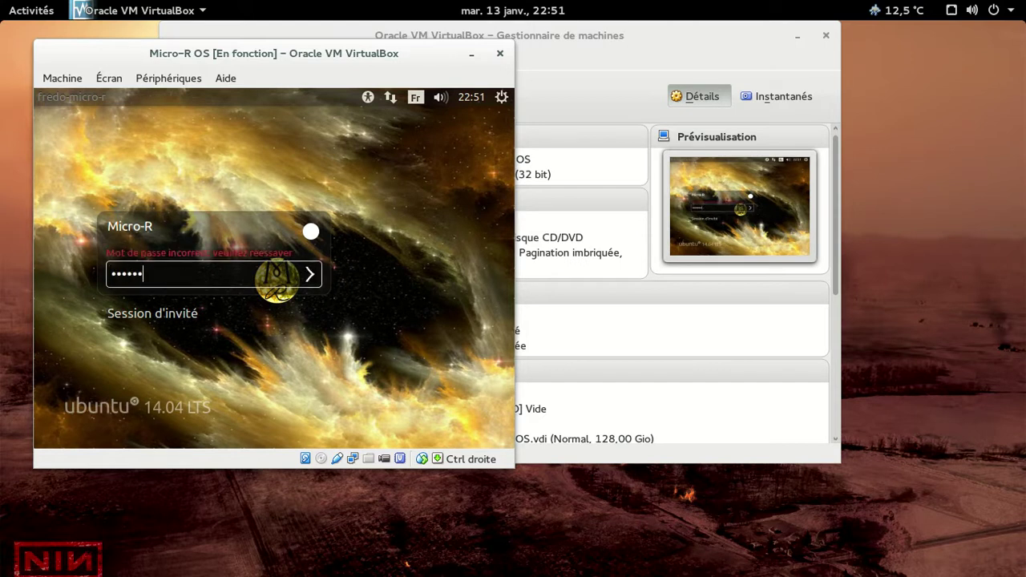
pyautogui.press('Return')
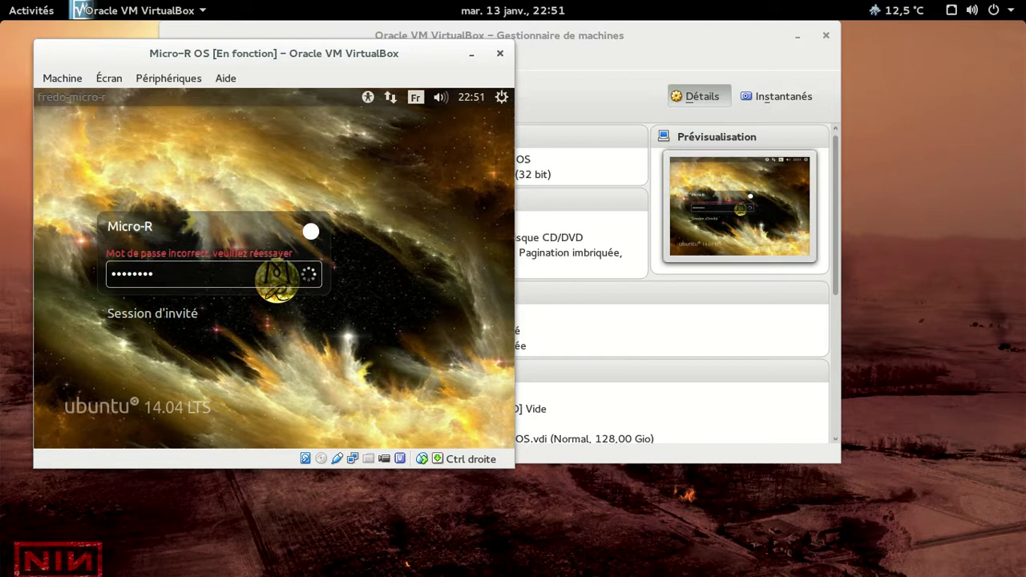
pyautogui.write('••••••')
pyautogui.press('Return')
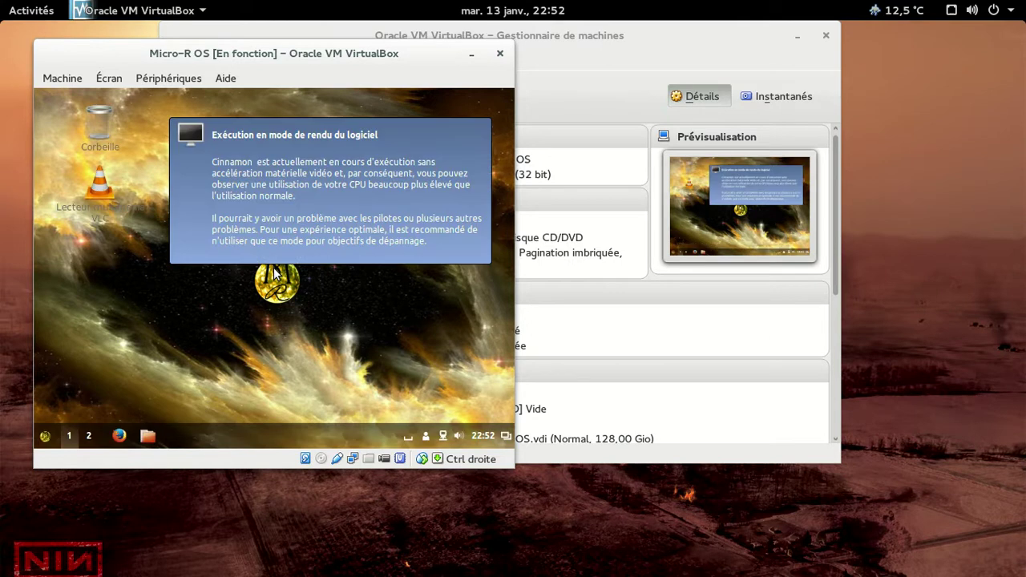
pyautogui.click(473, 138)
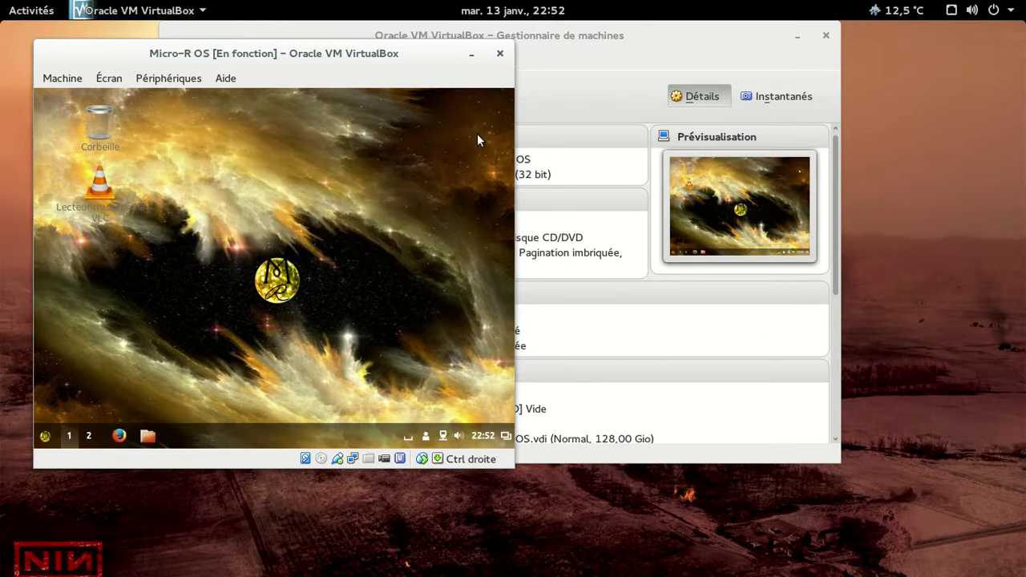
# Step: Open a terminal in the virtual machine and run "sudo apt-get update", authenticating with the account password
pyautogui.click(47, 437)
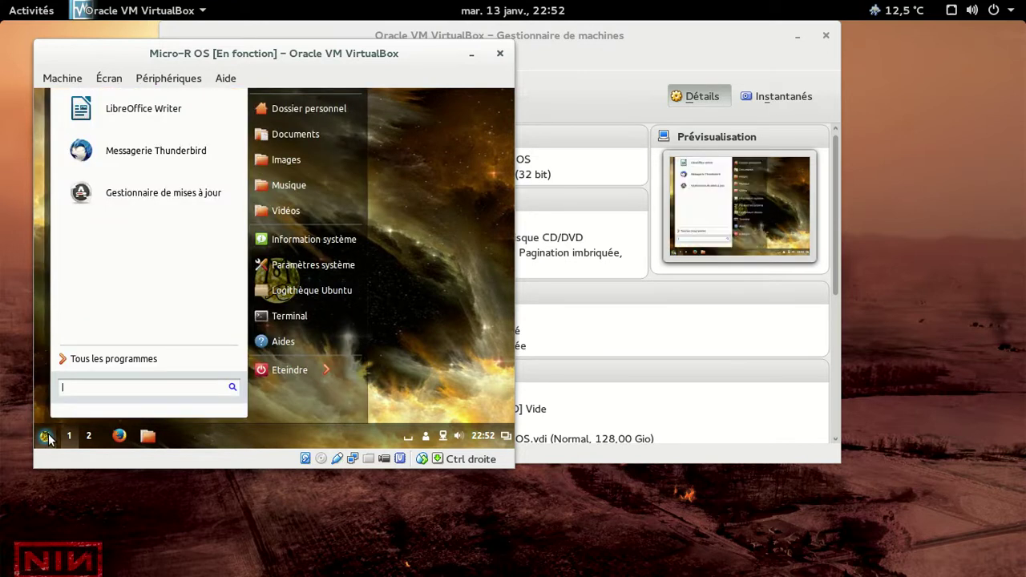
pyautogui.click(262, 322)
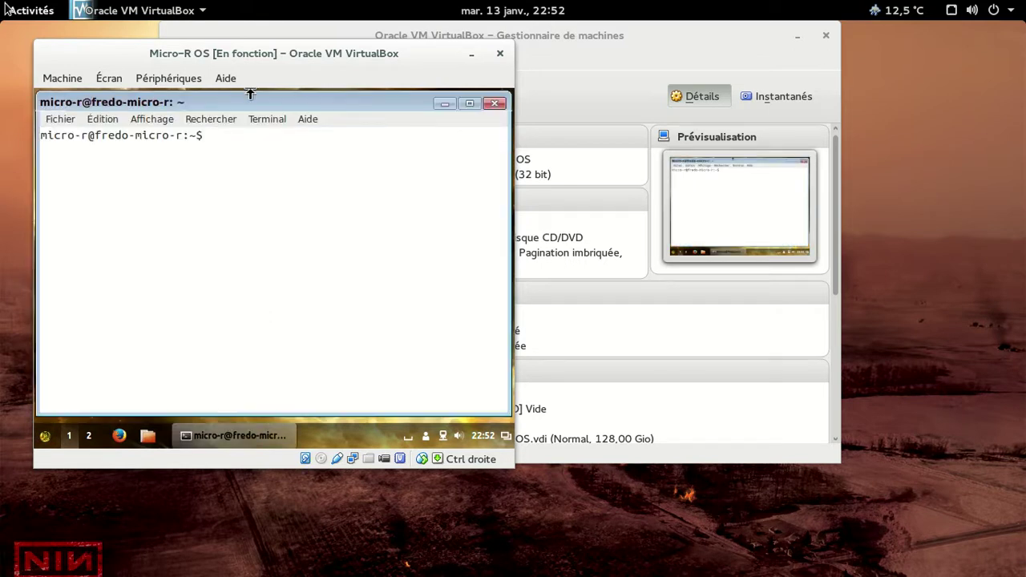
pyautogui.write('sudo')
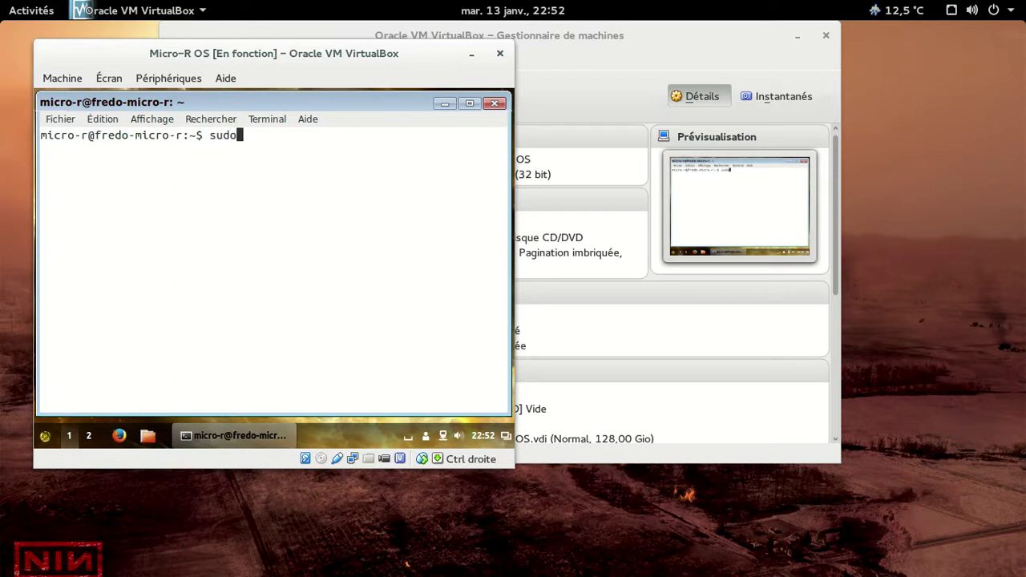
pyautogui.write(' apt-get update')
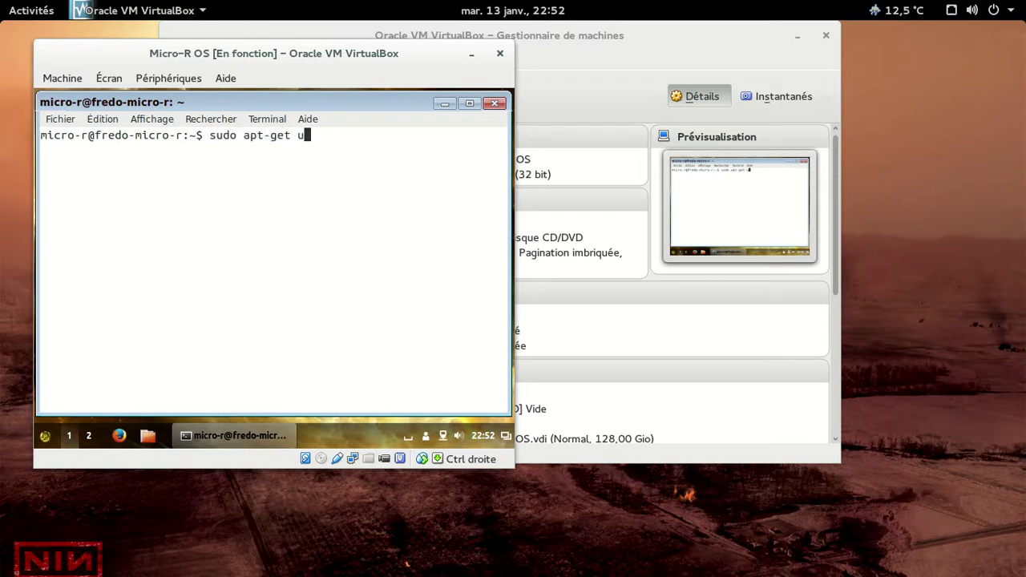
pyautogui.press('Return')
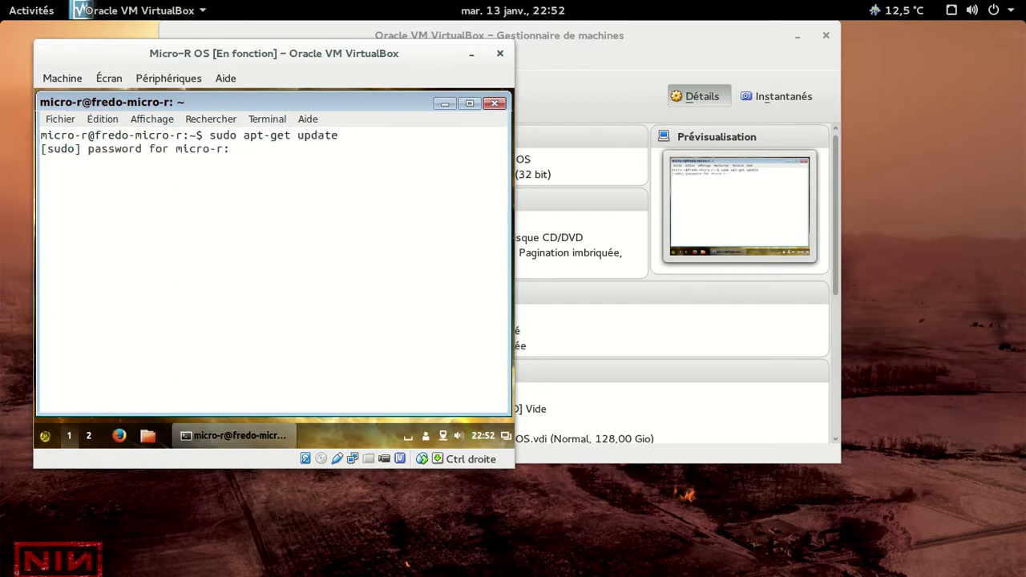
pyautogui.press('Return')
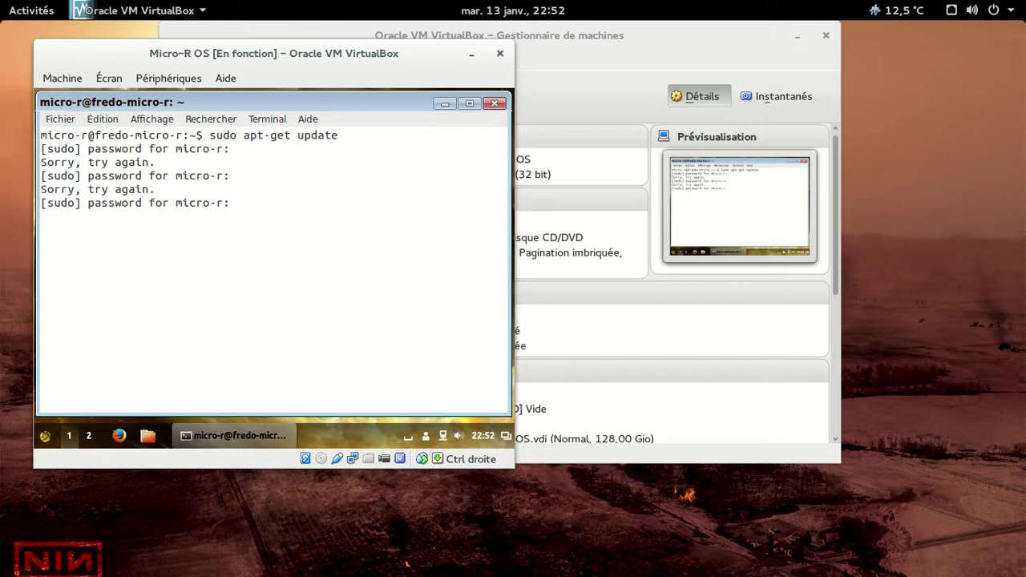
pyautogui.press('Return')
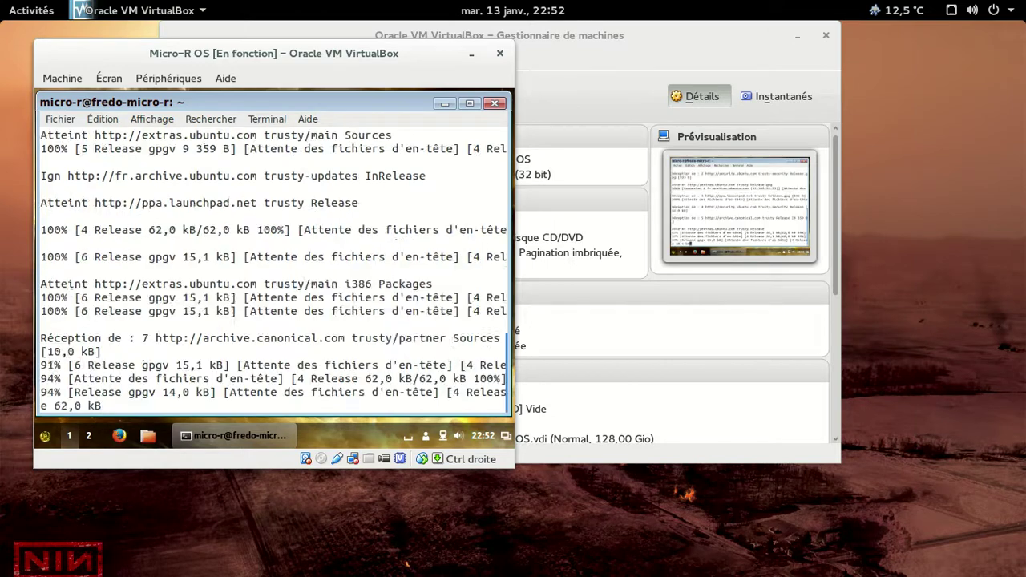
# Step: Switch to the Nightly browser on the host and open the micro-r.e-monsite.com website
pyautogui.moveTo(4, 3)
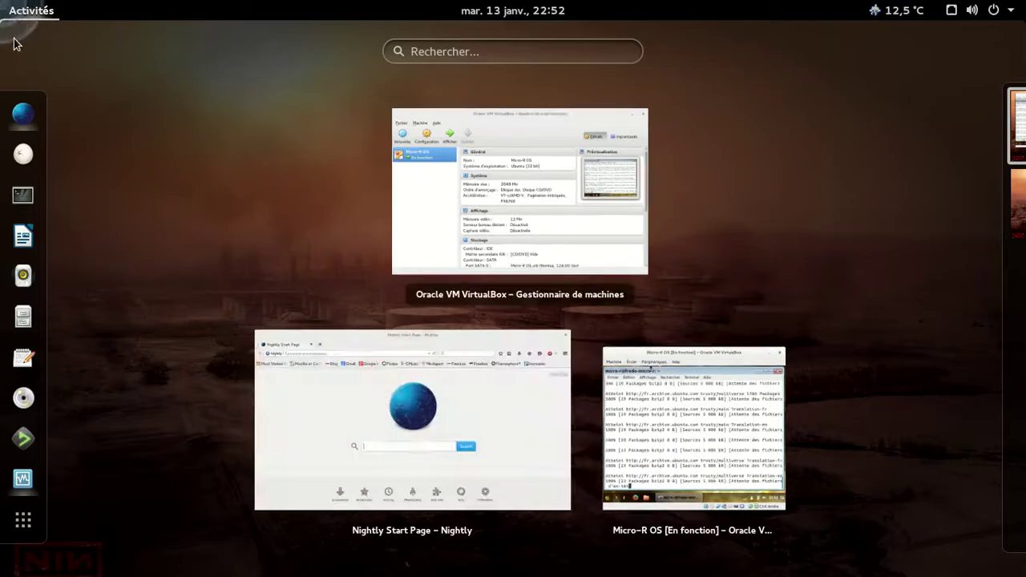
pyautogui.click(309, 383)
pyautogui.click(201, 117)
pyautogui.write('mic')
pyautogui.press('Return')
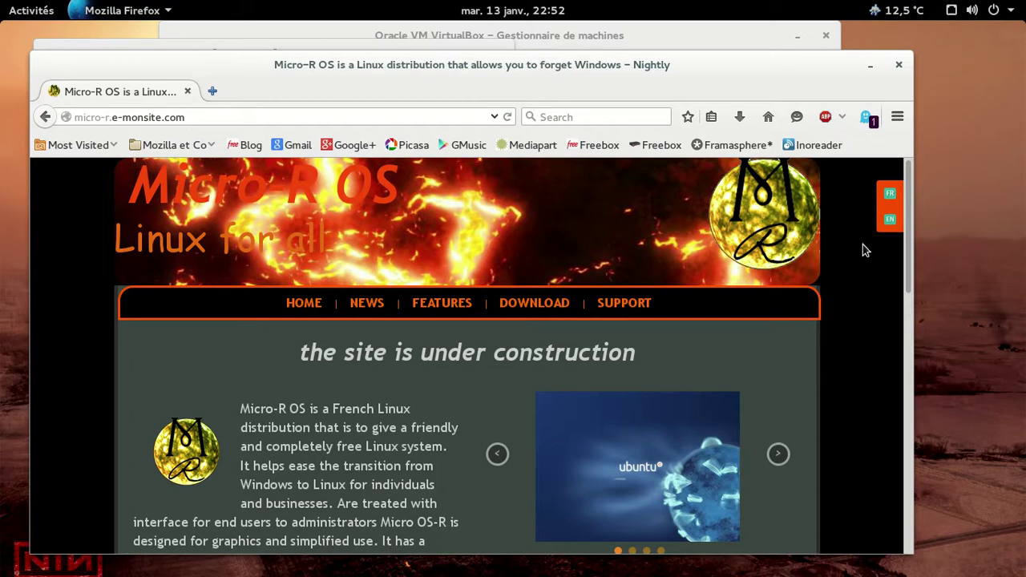
# Step: Switch the site to French and examine the home page's description of the distribution from beginning to end
pyautogui.click(891, 194)
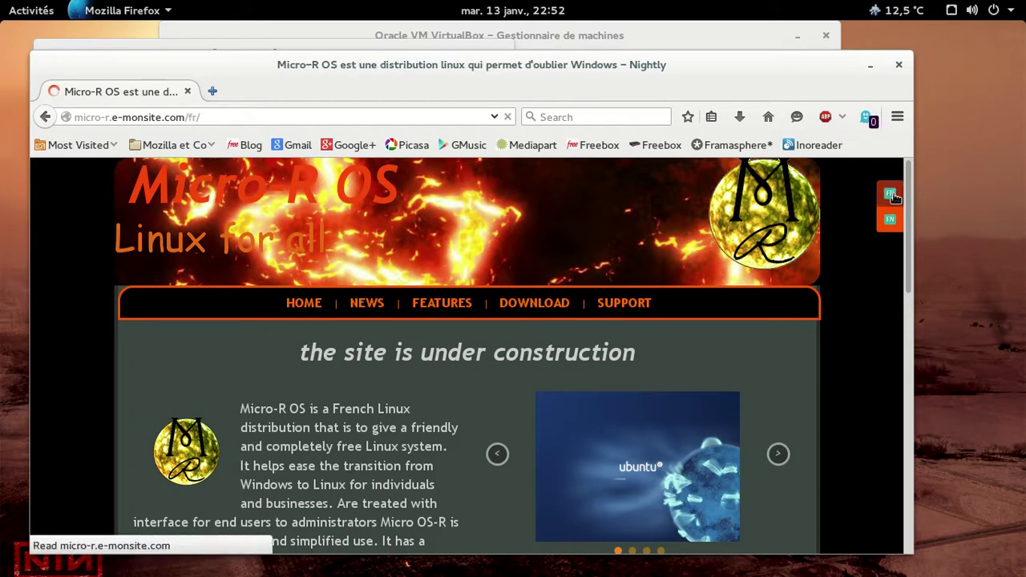
pyautogui.scroll(-5, 877, 318)
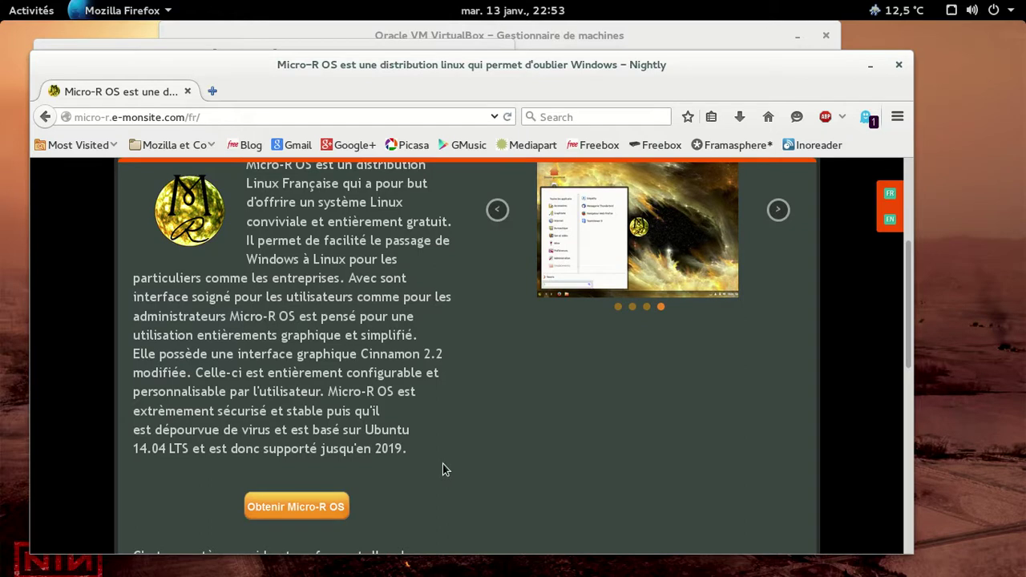
pyautogui.scroll(5, 441, 464)
pyautogui.scroll(-10, 444, 469)
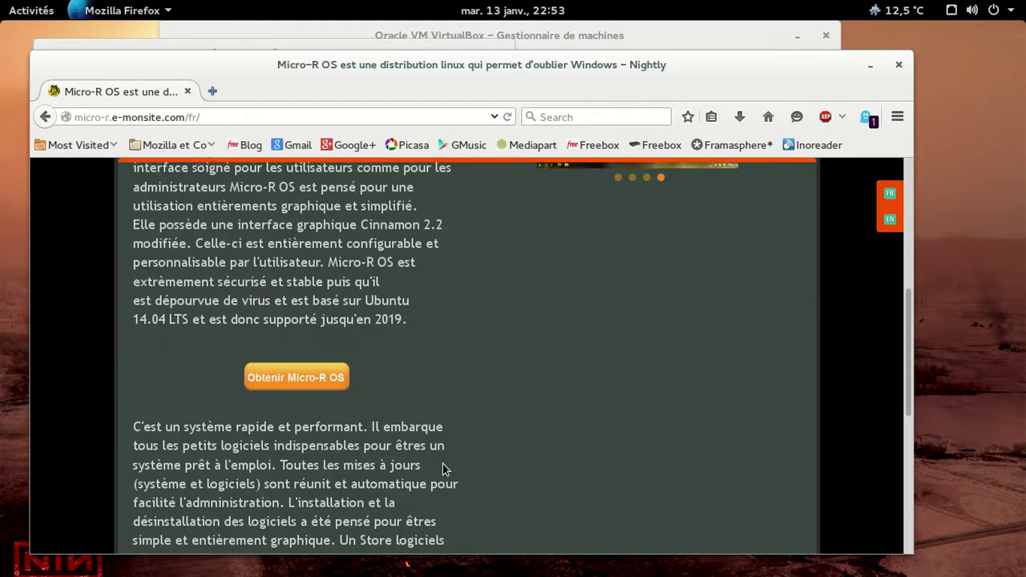
pyautogui.scroll(-2, 443, 469)
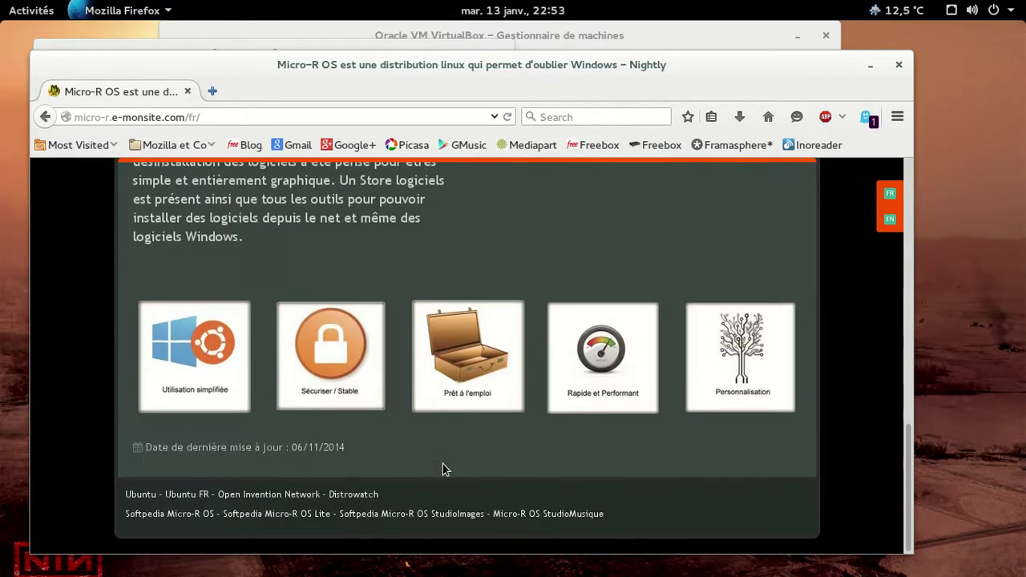
pyautogui.scroll(6, 443, 469)
pyautogui.scroll(3, 442, 469)
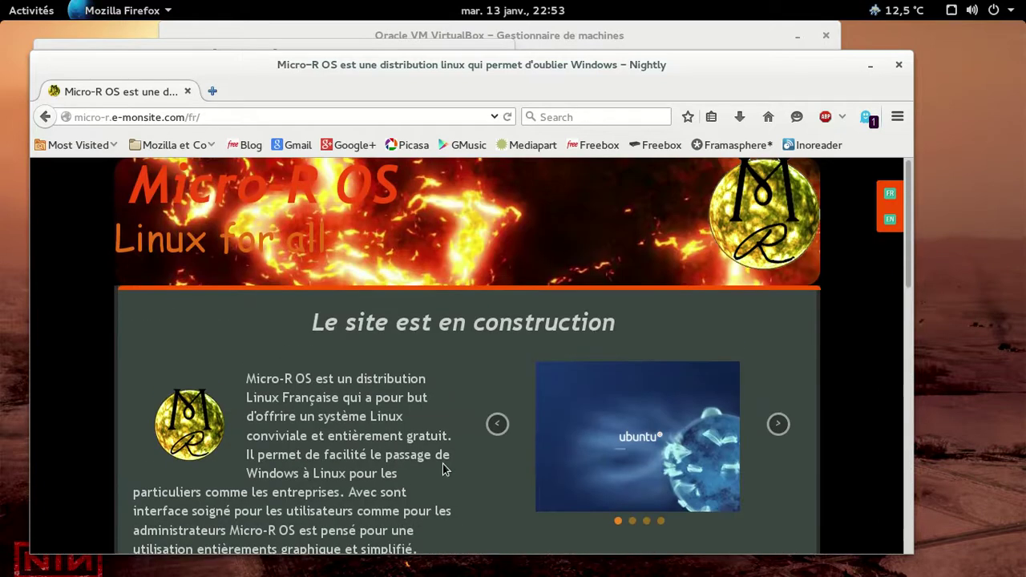
pyautogui.scroll(-5, 443, 469)
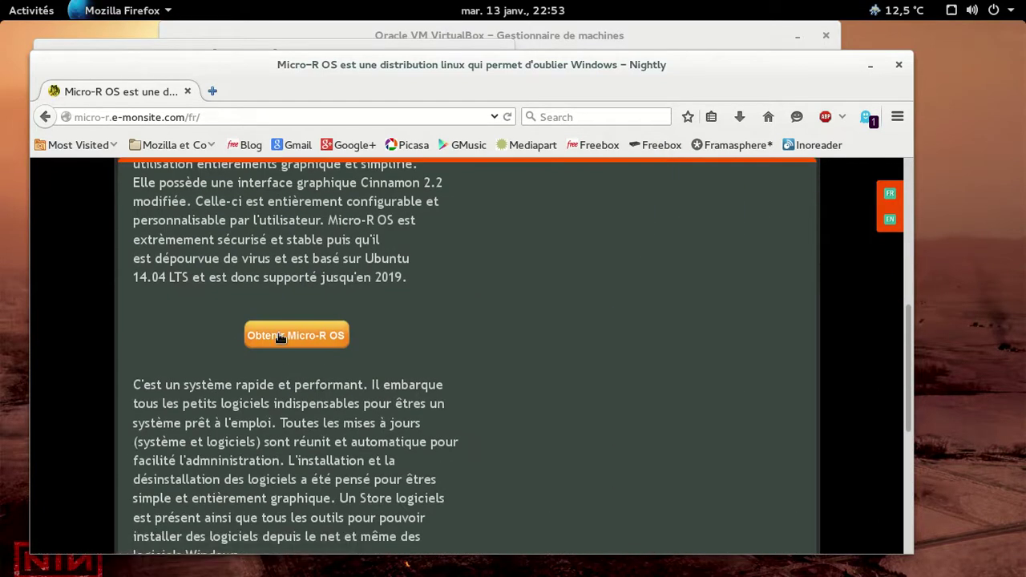
# Step: Open the Obtenir Micro-R OS download page and examine the available editions and the minimum system configuration
pyautogui.click(280, 337)
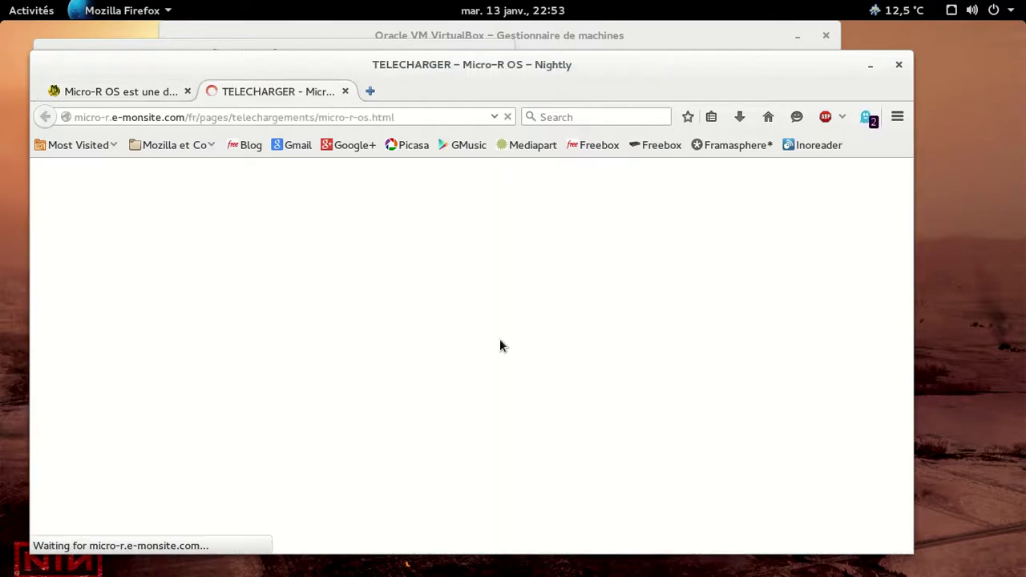
pyautogui.scroll(-3, 500, 346)
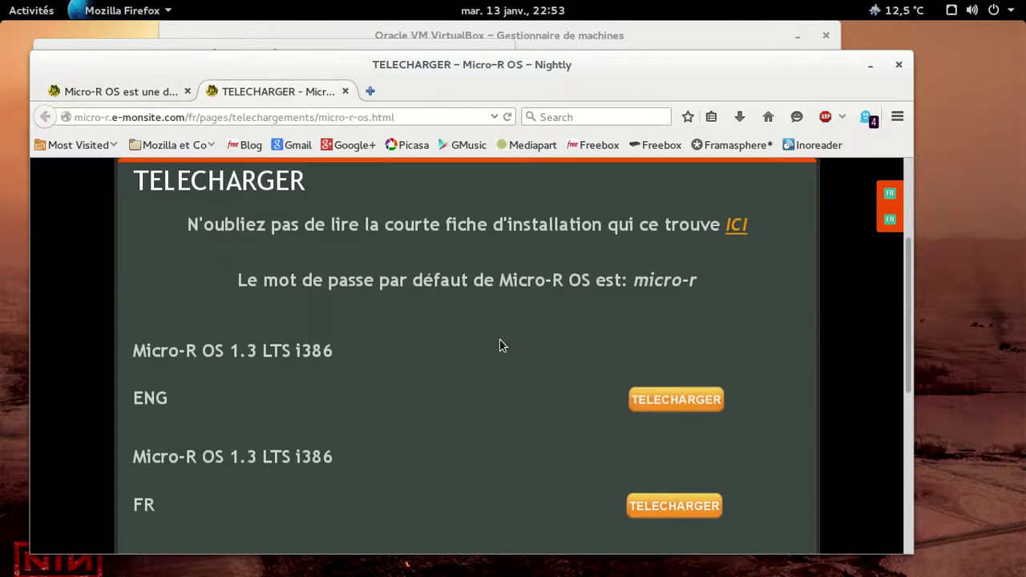
pyautogui.scroll(-1, 501, 345)
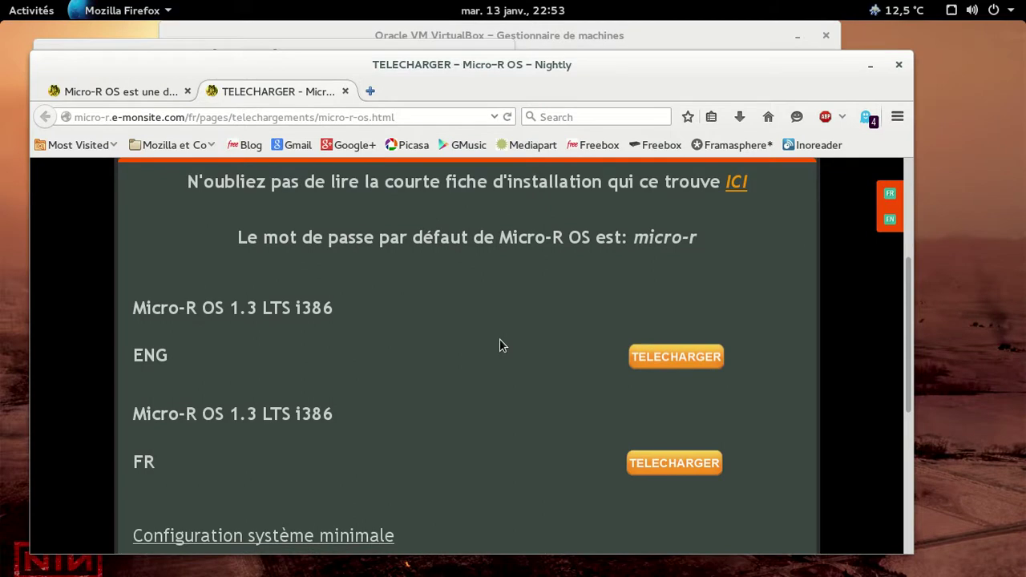
pyautogui.scroll(-5, 501, 346)
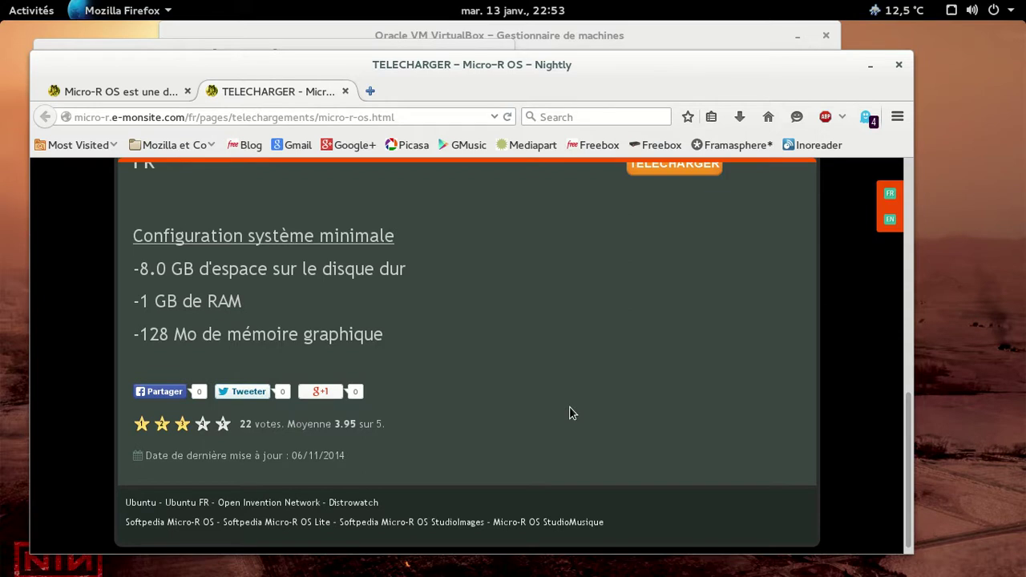
pyautogui.scroll(5, 570, 413)
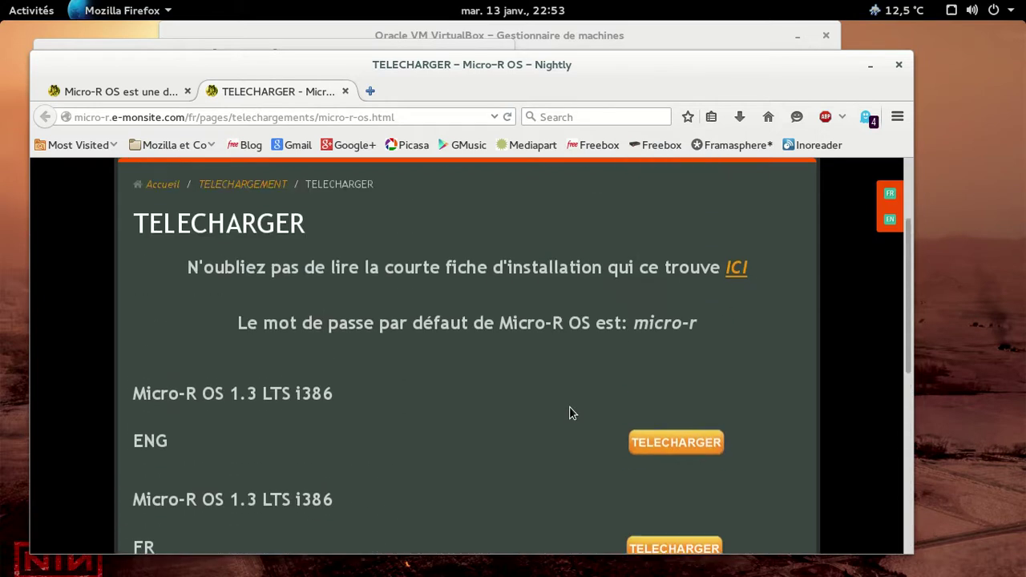
pyautogui.scroll(3, 569, 413)
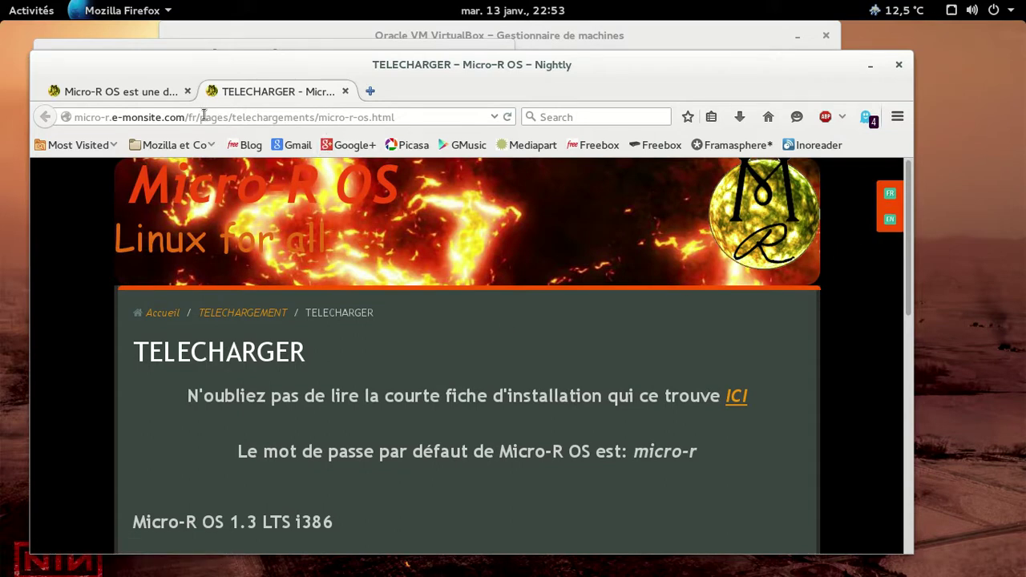
# Step: Return to the site's home page (Accueil) and examine its feature images and footer links
pyautogui.click(164, 316)
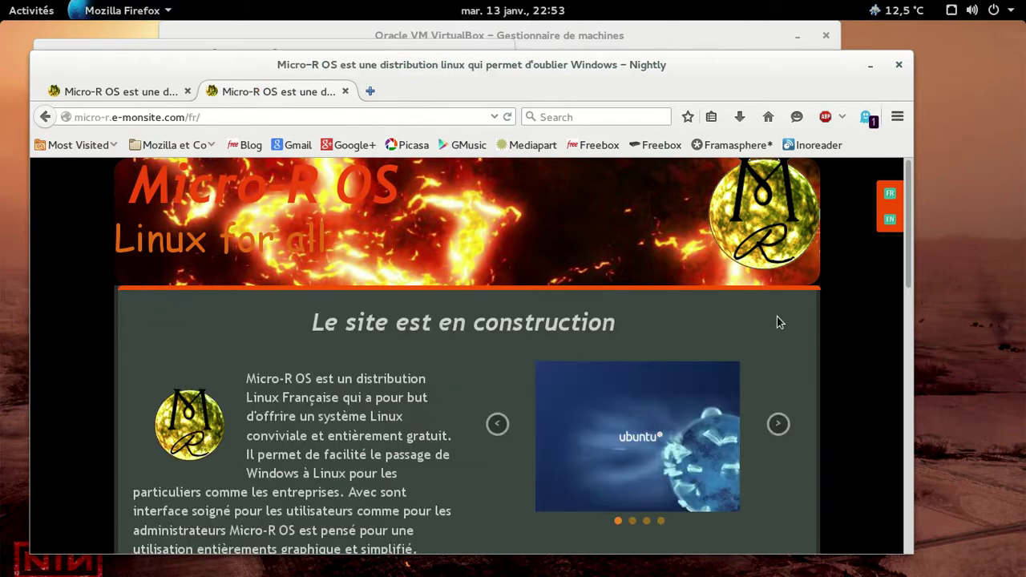
pyautogui.scroll(-10, 777, 321)
pyautogui.scroll(-1, 776, 321)
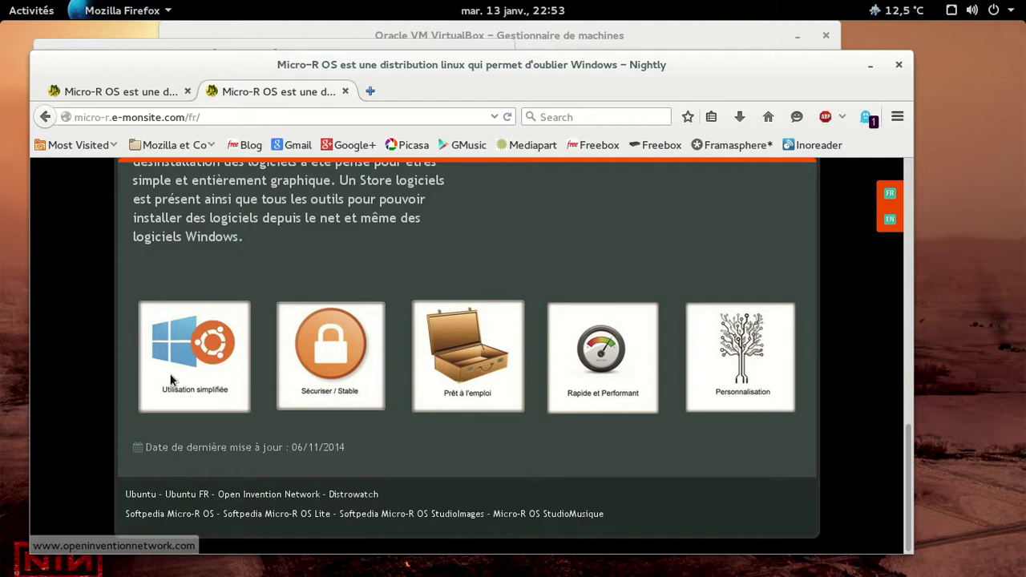
pyautogui.scroll(8, 268, 290)
pyautogui.scroll(4, 335, 350)
# Step: Go back to the TELECHARGER page and open the download link for the English Micro-R OS 1.3 LTS i386 edition
pyautogui.click(46, 117)
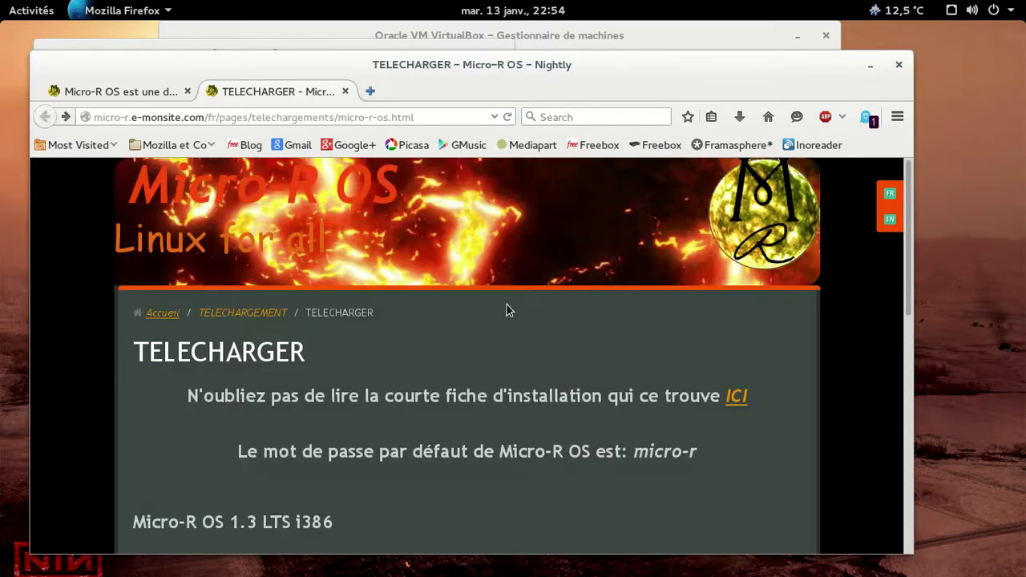
pyautogui.scroll(-5, 719, 370)
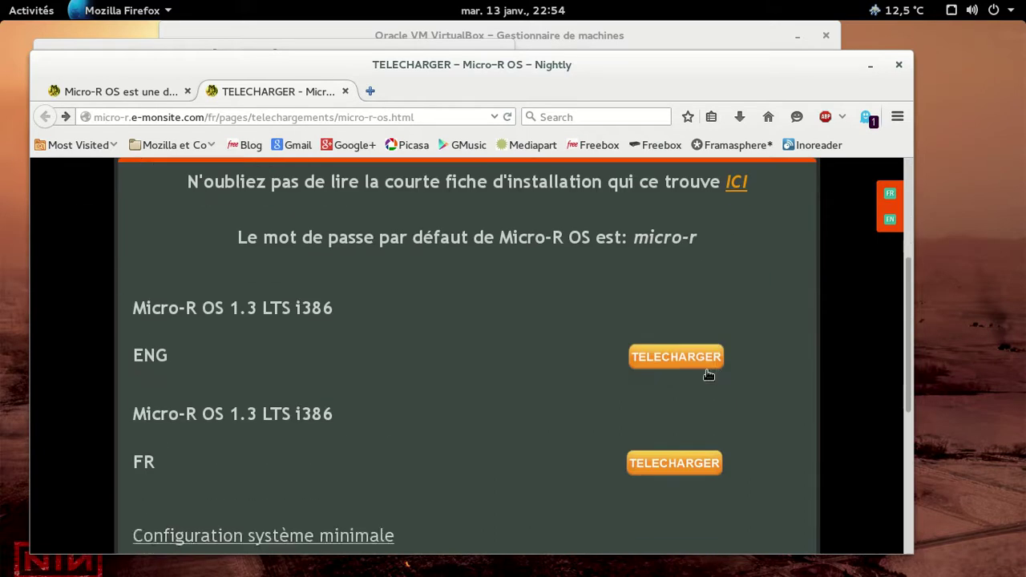
pyautogui.click(641, 360)
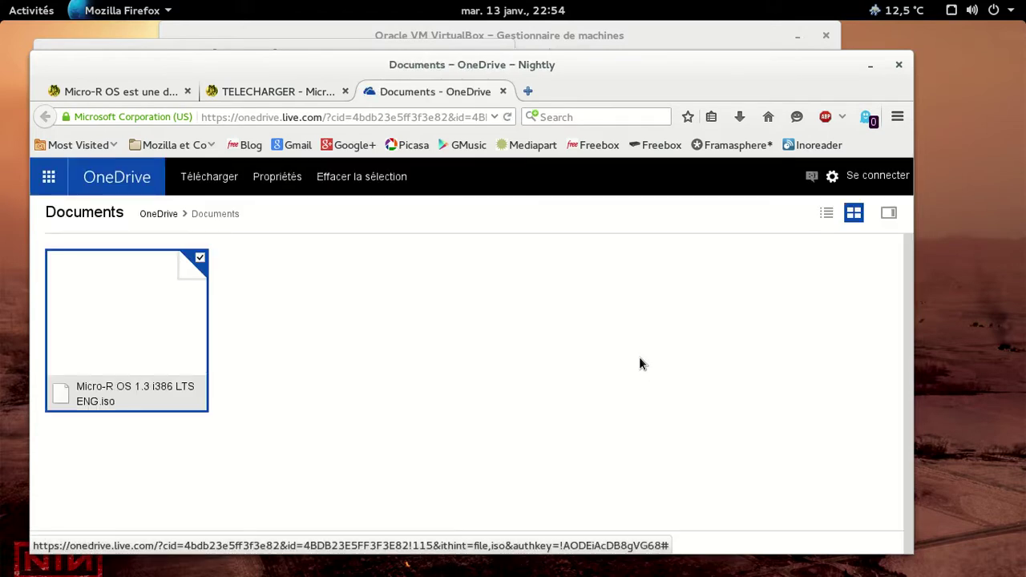
# Step: Switch back to the running Micro-R OS virtual machine and close its update information dialog
pyautogui.moveTo(5, 5)
pyautogui.click(643, 446)
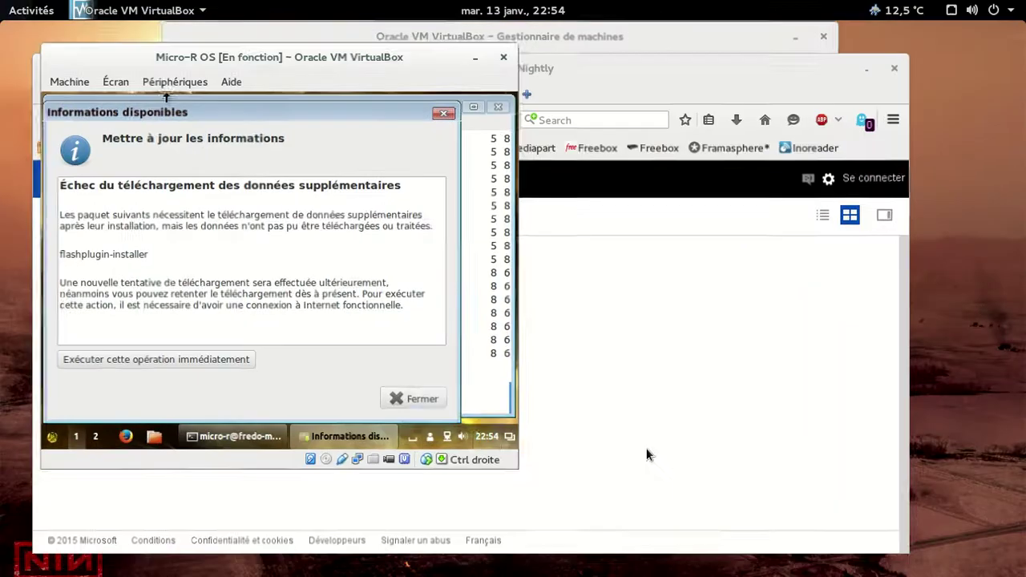
pyautogui.click(407, 397)
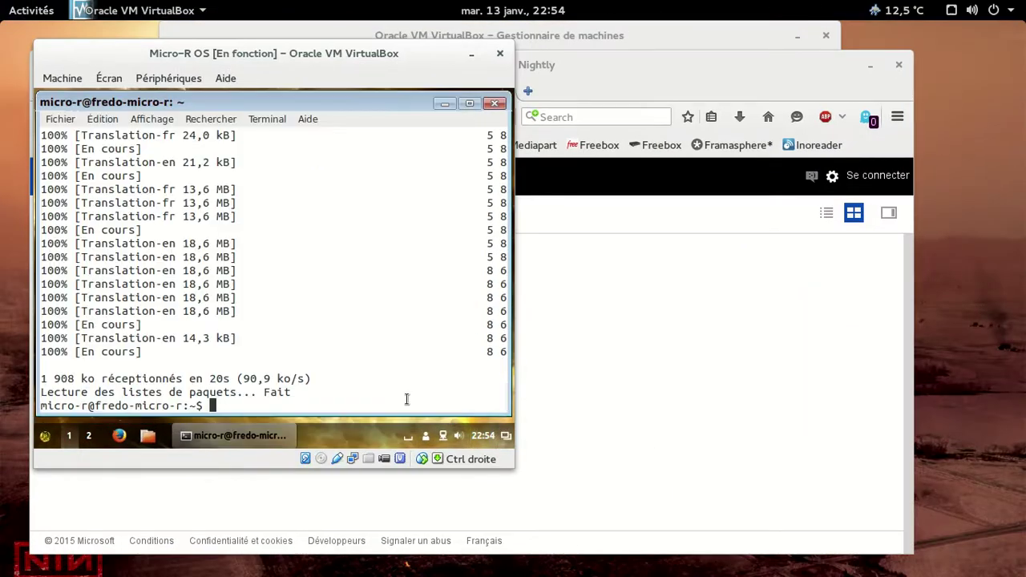
# Step: Run sudo apt-get dist-upgrade in the virtual machine's terminal and accept the installation of the proposed packages
pyautogui.press('Up')
pyautogui.press('BackSpace')
pyautogui.press('BackSpace')
pyautogui.press('BackSpace')
pyautogui.press('BackSpace')
pyautogui.press('BackSpace')
pyautogui.press('BackSpace')
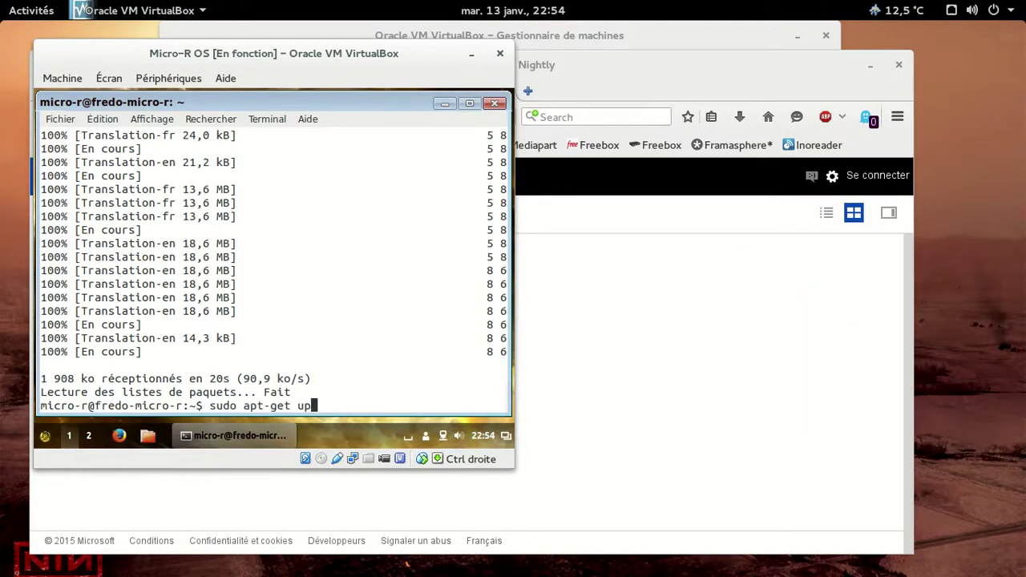
pyautogui.write('dist-upgrade')
pyautogui.press('Return')
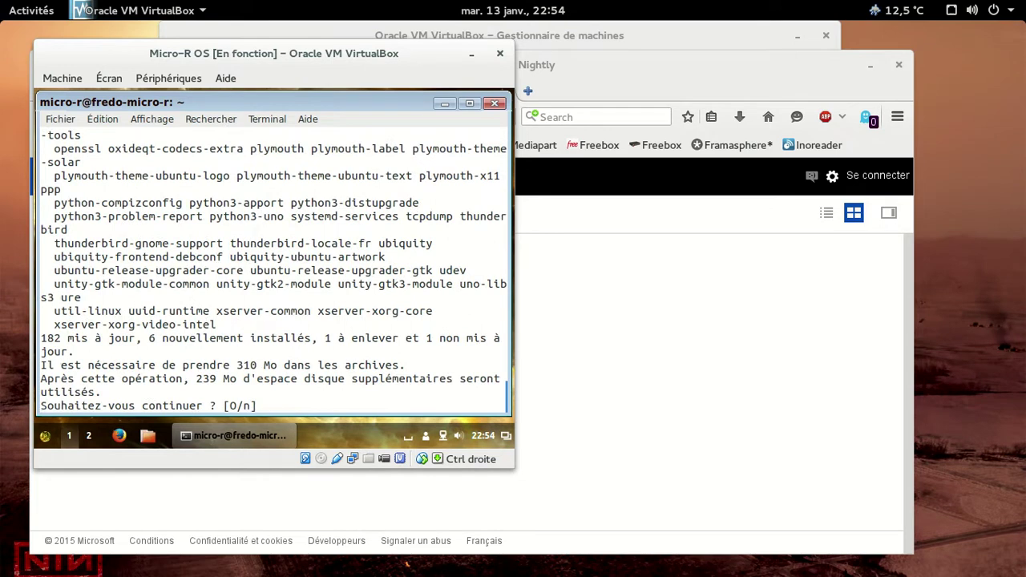
pyautogui.press('Return')
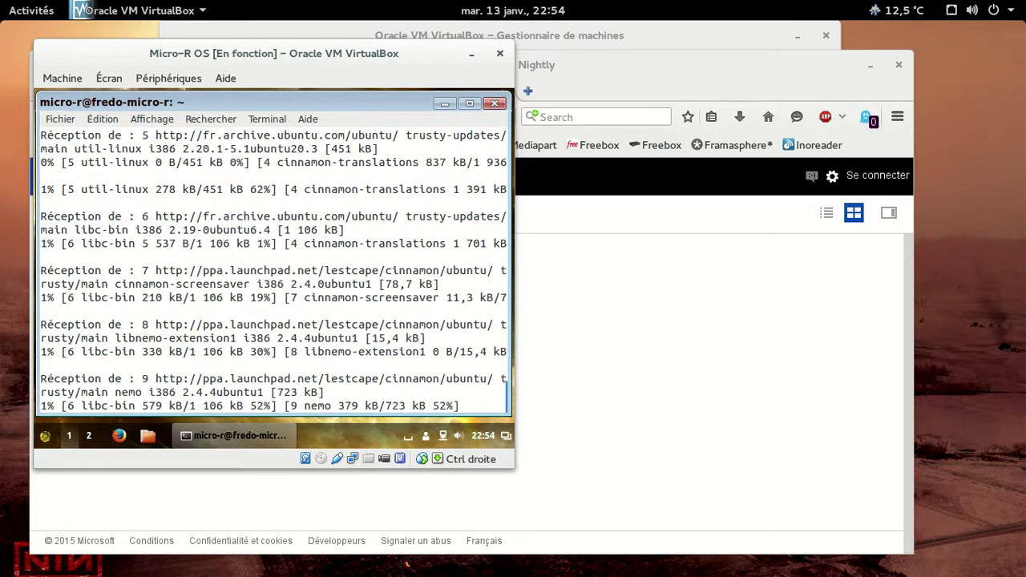
# Step: Switch to Firefox, search the web for "cinnamon 2.4" in a new tab and open the Segfault announcement
pyautogui.click(684, 426)
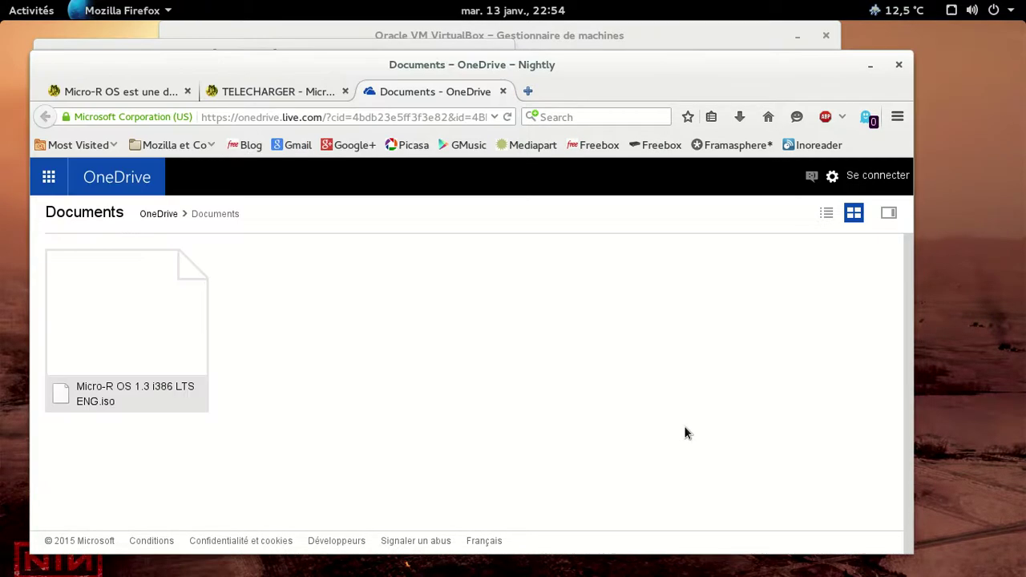
pyautogui.click(528, 93)
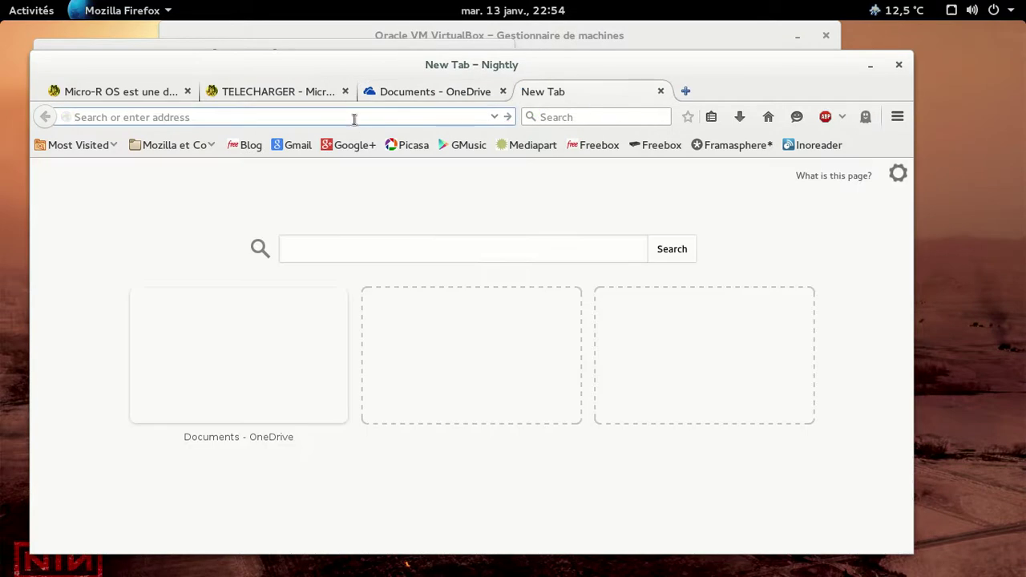
pyautogui.hotkey('ctrl', 'k')
pyautogui.write('cinnamon 2')
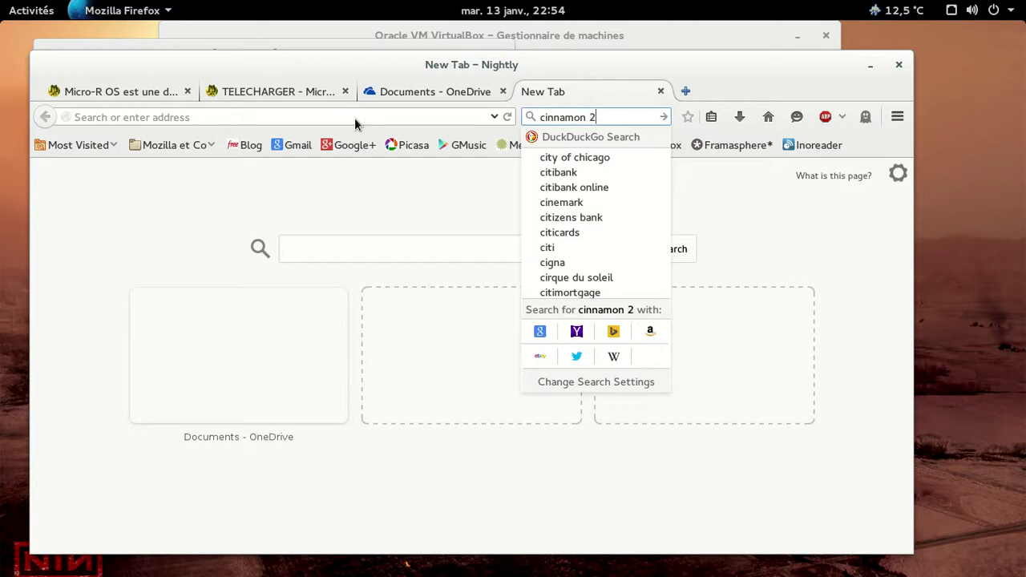
pyautogui.write('.4')
pyautogui.press('Return')
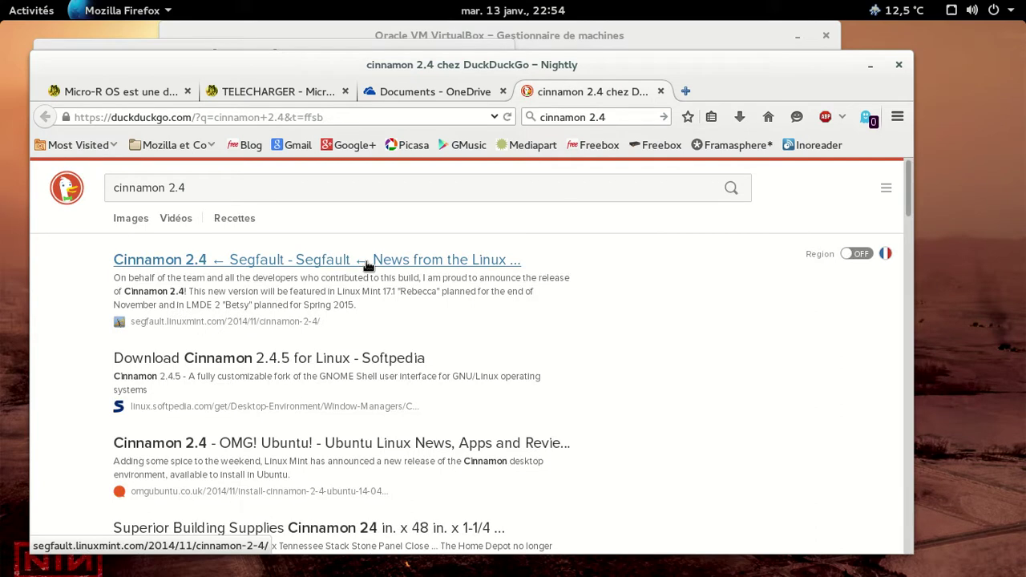
pyautogui.click(368, 265)
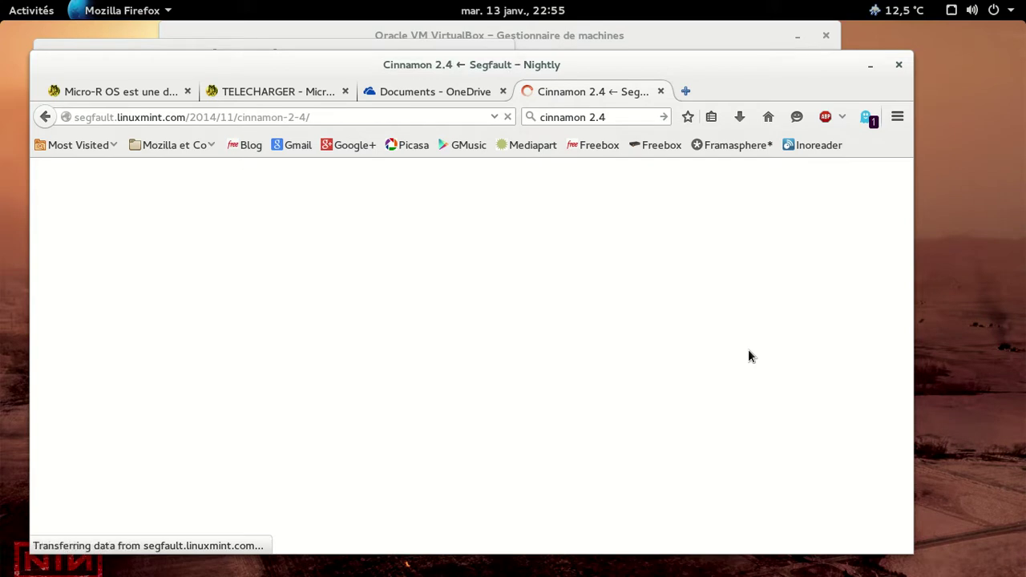
# Step: Close the OneDrive and Cinnamon 2.4 tabs and return to the beginning of the TELECHARGER page
pyautogui.middleClick(398, 94)
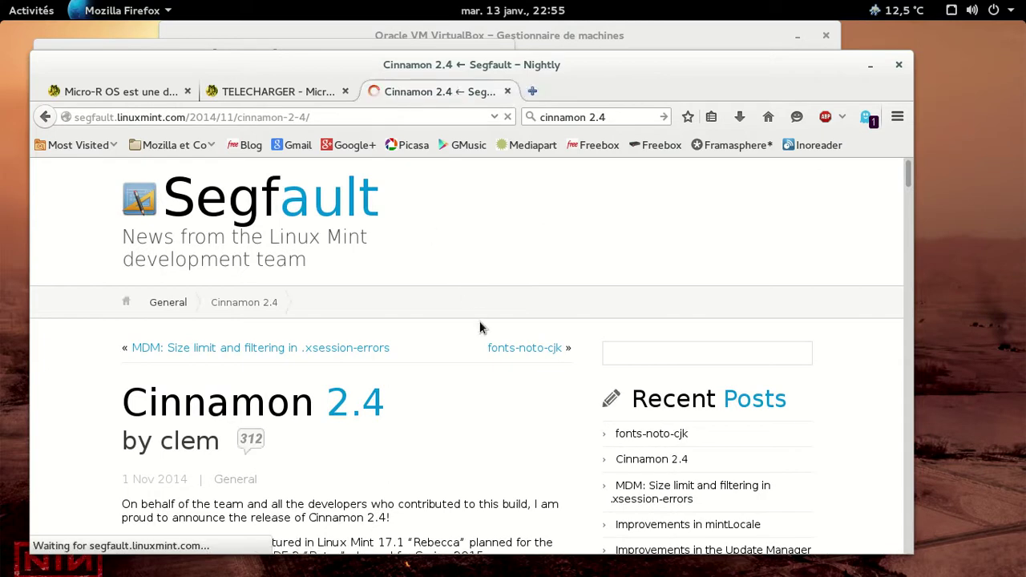
pyautogui.middleClick(436, 93)
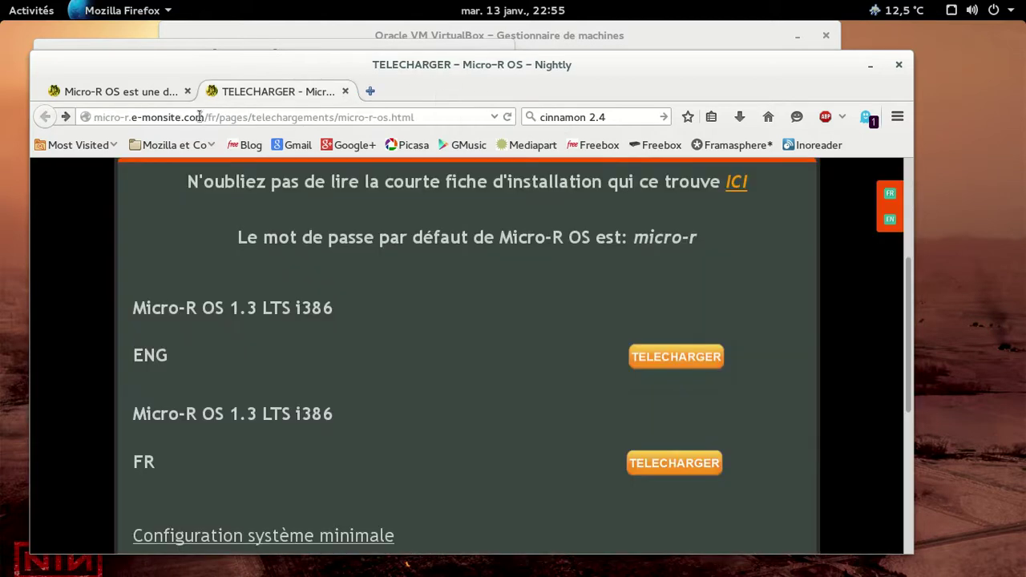
pyautogui.click(144, 94)
pyautogui.click(293, 88)
pyautogui.scroll(5, 566, 329)
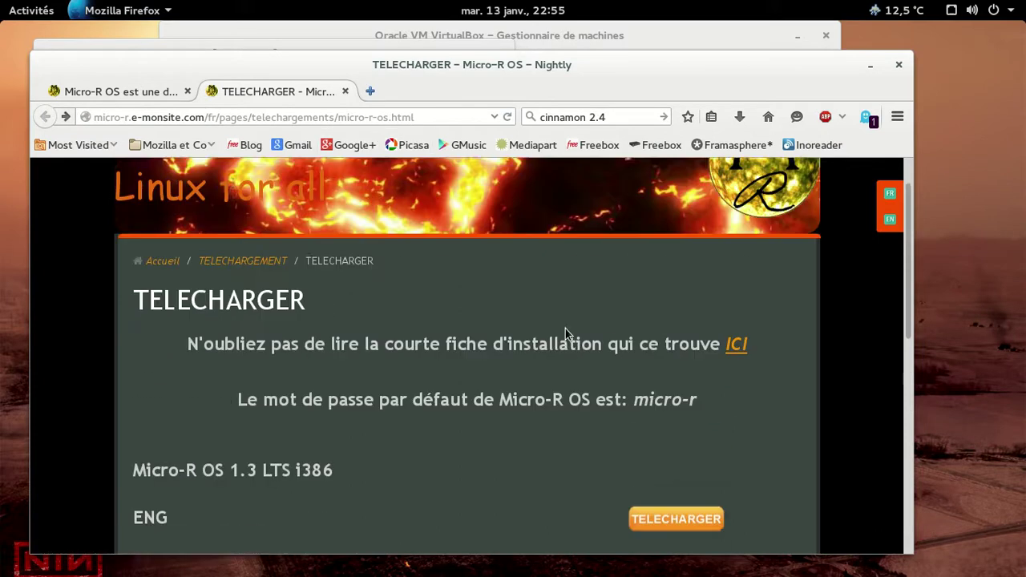
# Step: Switch the Micro-R OS site to English and read the posts on its News page
pyautogui.click(890, 219)
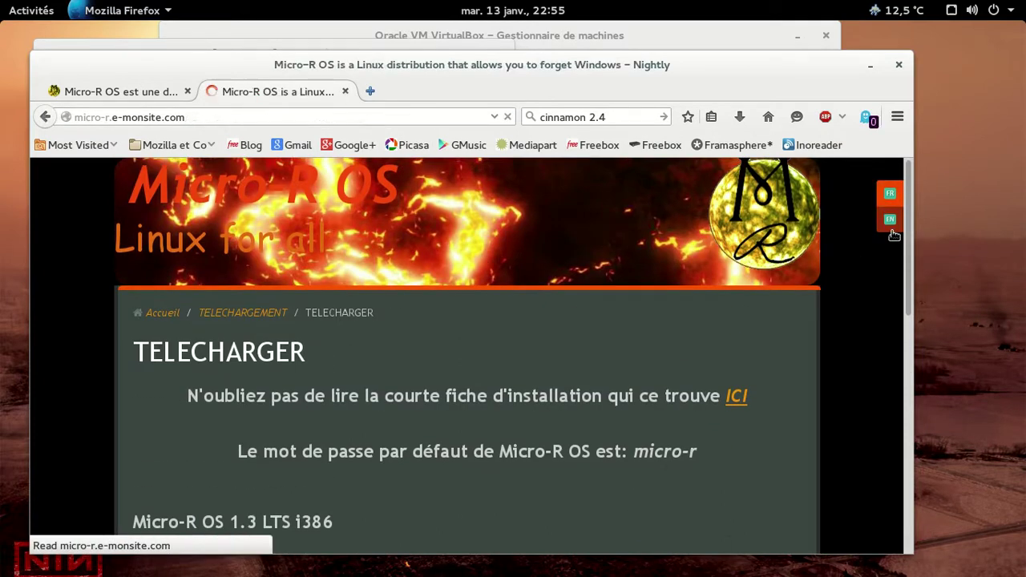
pyautogui.click(367, 315)
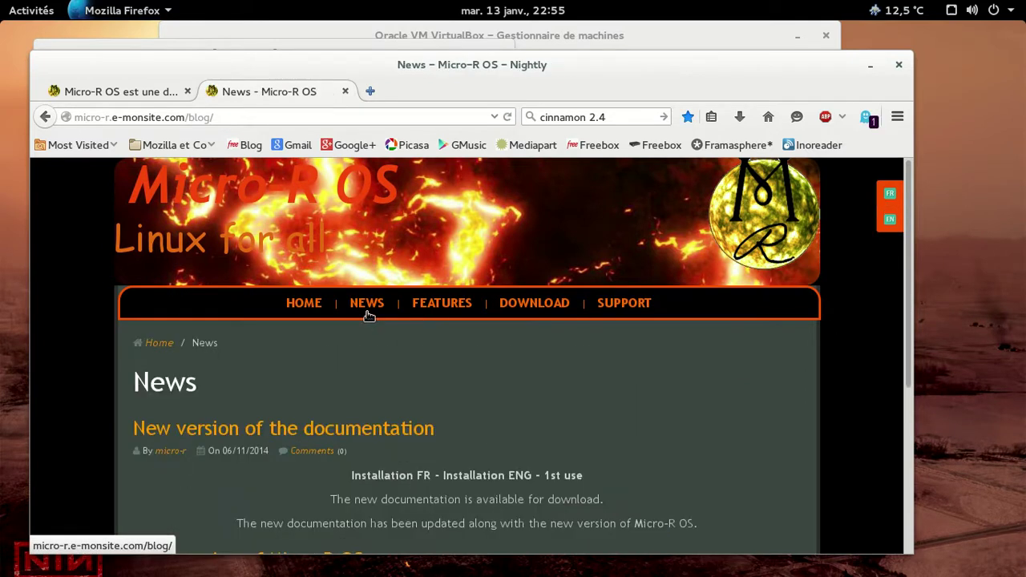
pyautogui.scroll(-5, 693, 363)
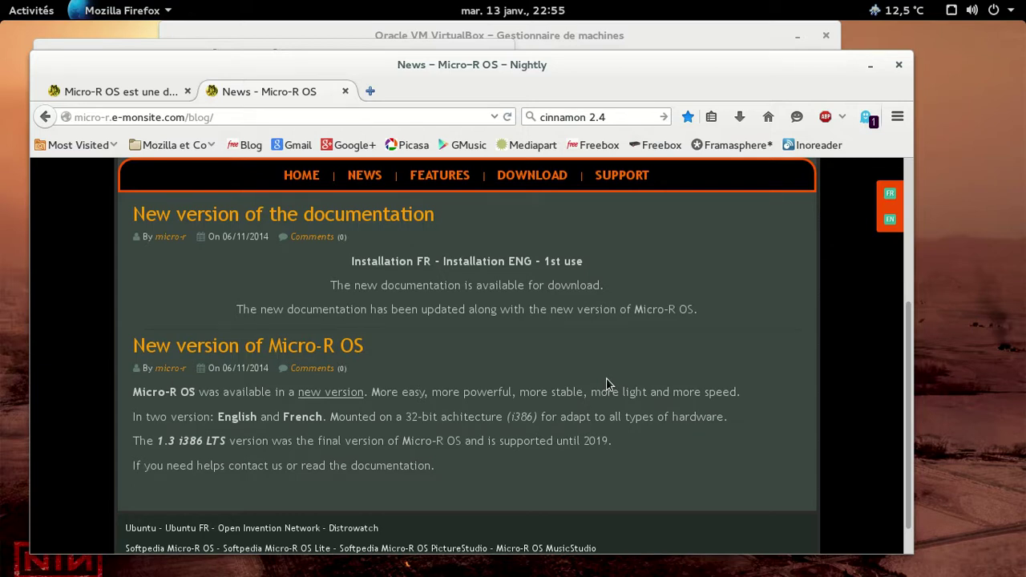
pyautogui.scroll(-1, 607, 385)
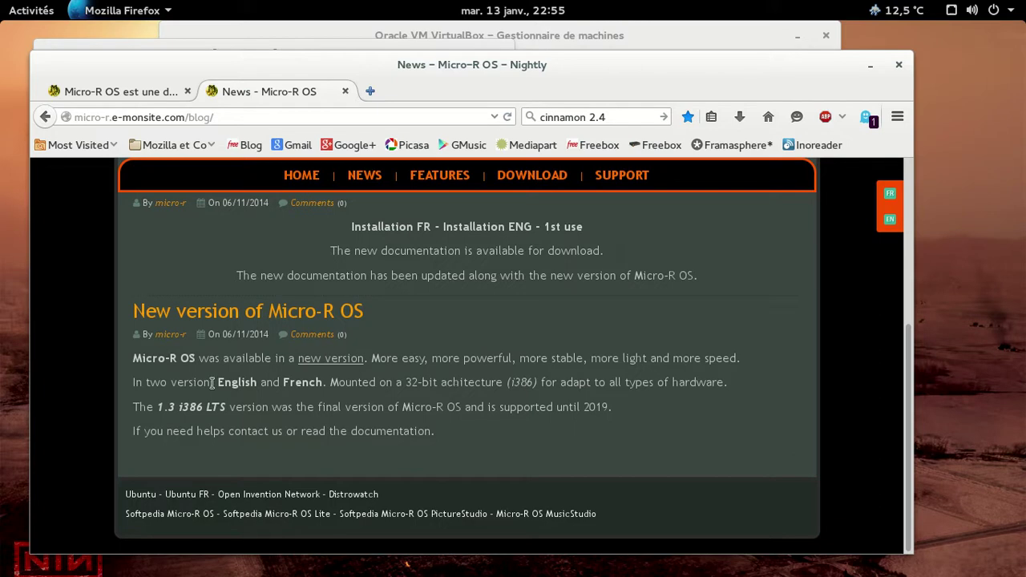
pyautogui.scroll(1, 710, 412)
pyautogui.scroll(1, 711, 412)
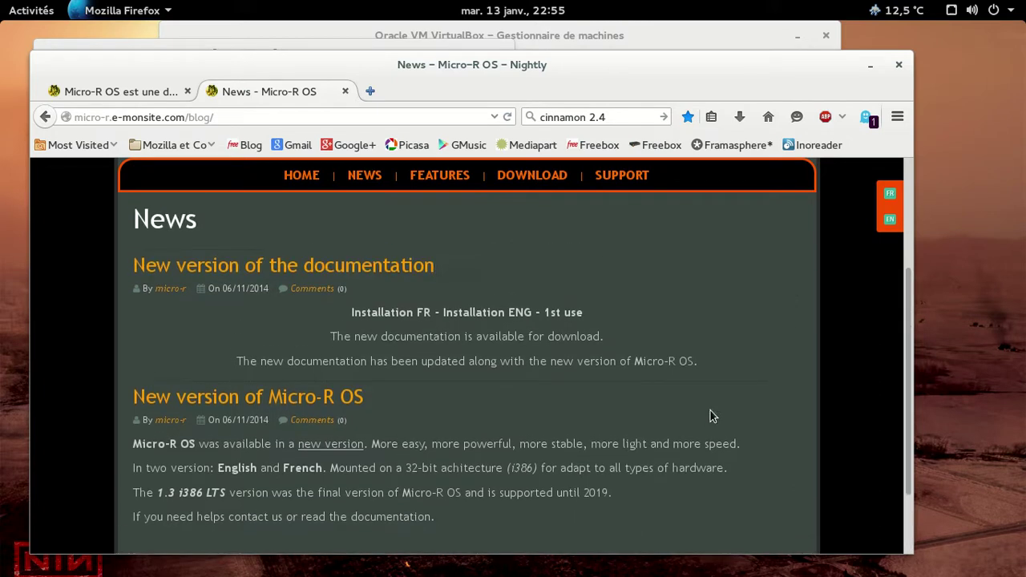
# Step: Open the site's Support page, examine the contact form linked there and close the form's tab
pyautogui.click(622, 176)
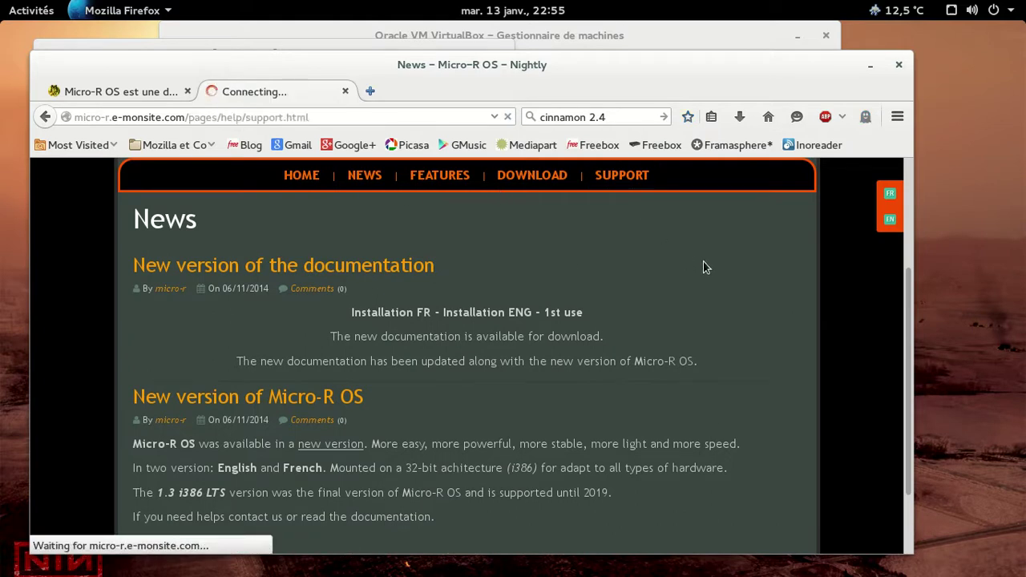
pyautogui.scroll(-4, 703, 267)
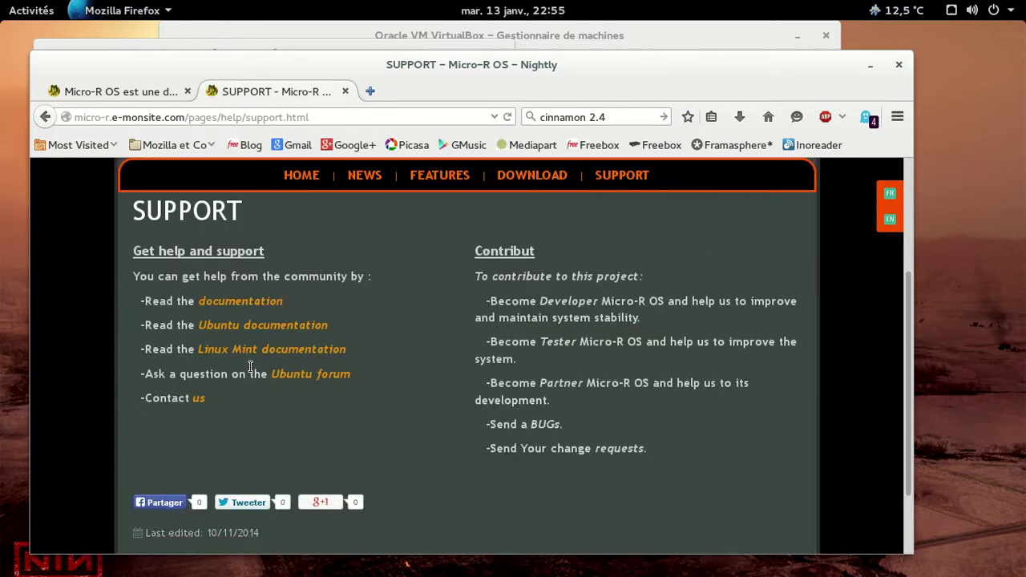
pyautogui.click(198, 400)
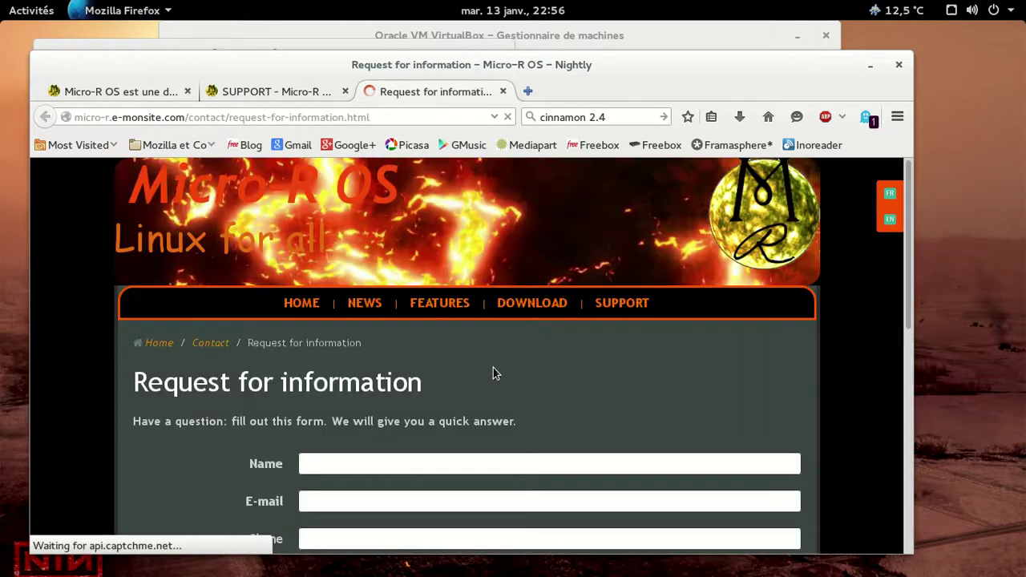
pyautogui.scroll(-10, 750, 377)
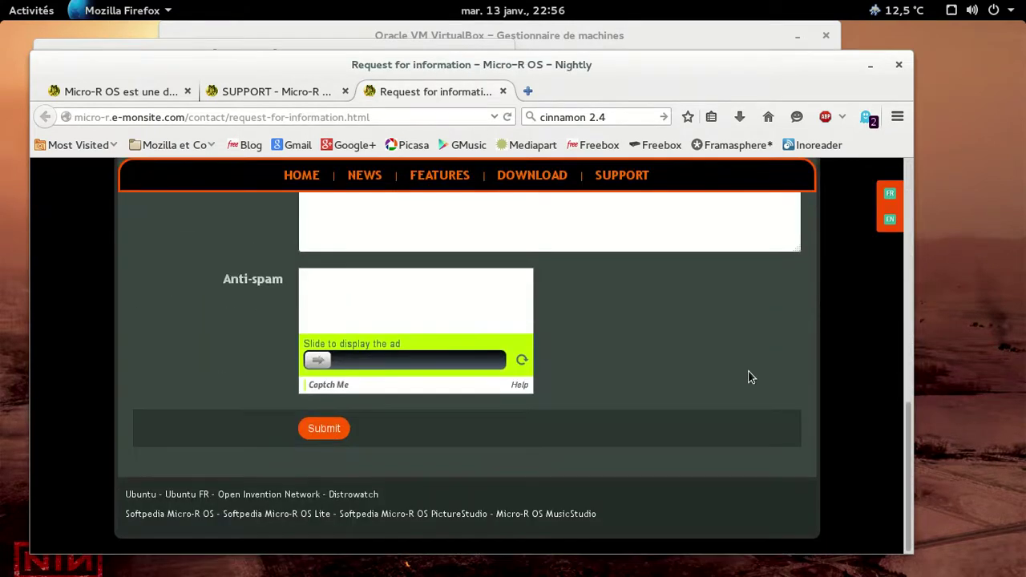
pyautogui.middleClick(441, 94)
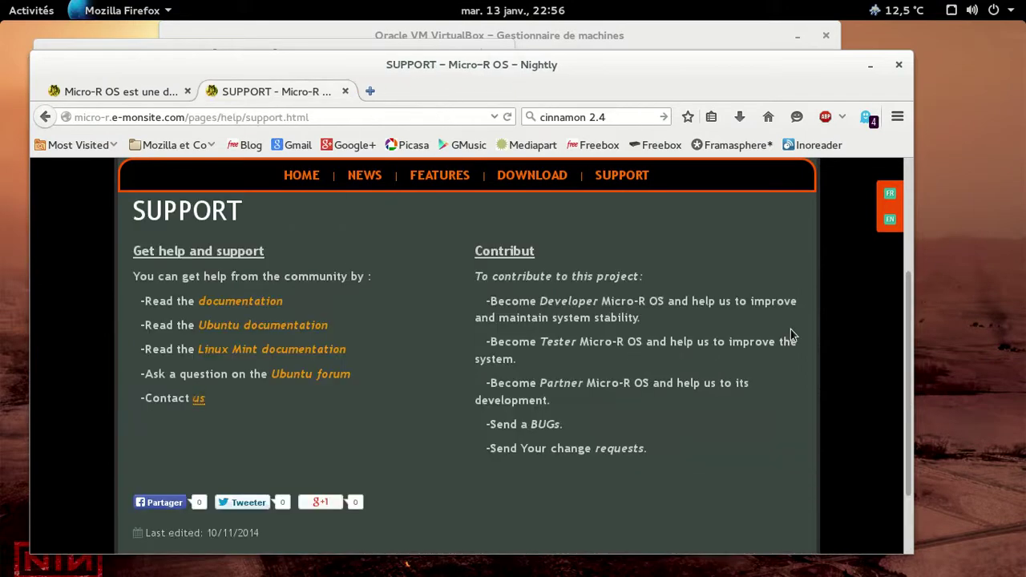
# Step: Check the upgrade's progress in the Micro-R OS virtual machine and return to the Support page in Firefox
pyautogui.moveTo(1, 0)
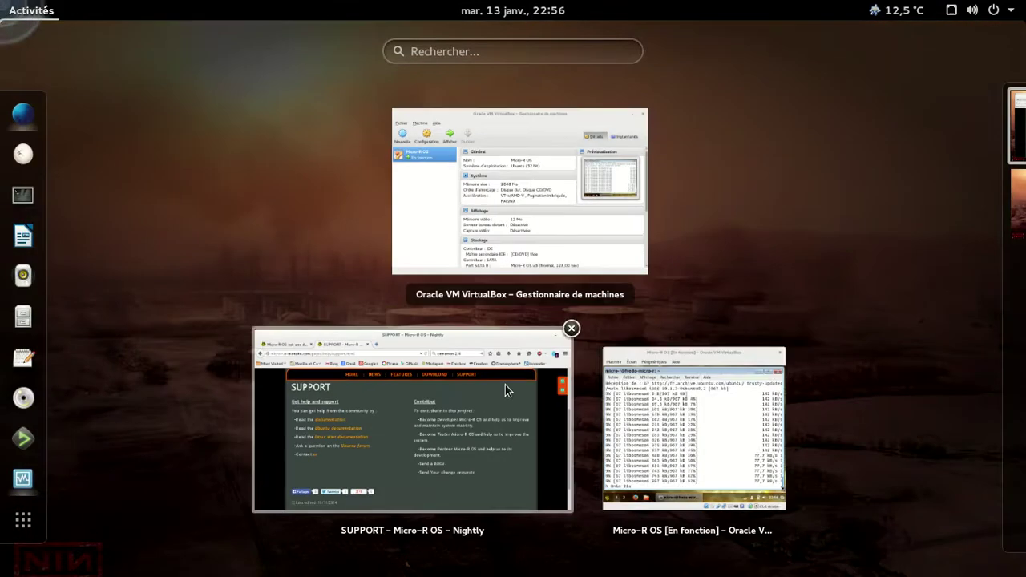
pyautogui.click(705, 432)
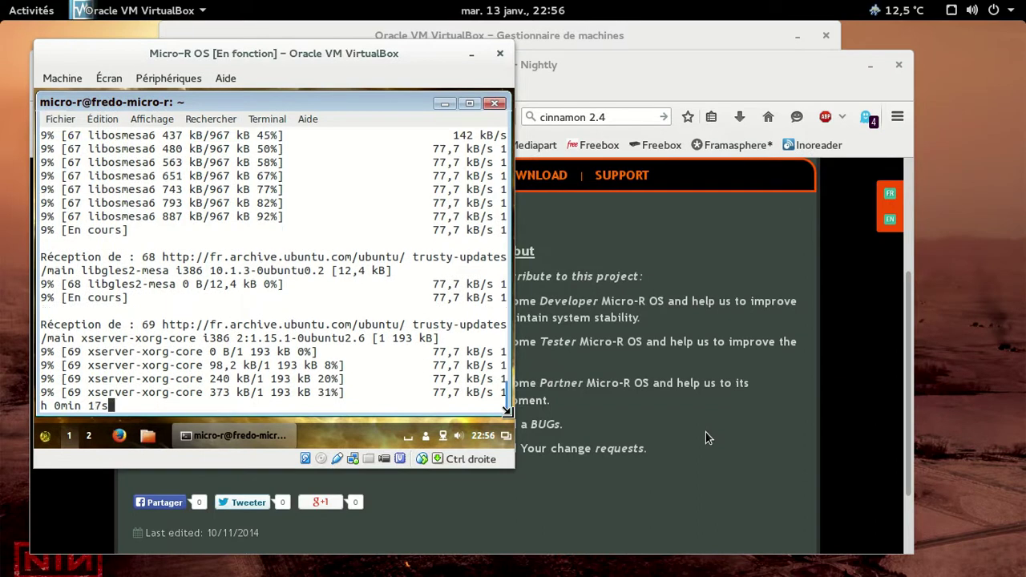
pyautogui.click(774, 424)
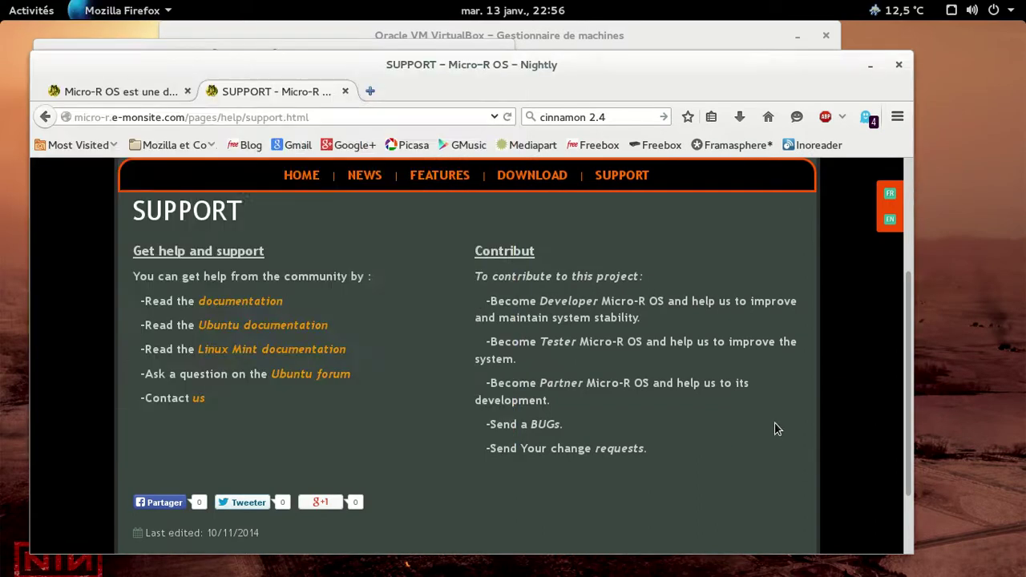
# Step: Clear the browser's search field, close the Support tab and close the browser window
pyautogui.rightClick(584, 117)
pyautogui.click(664, 281)
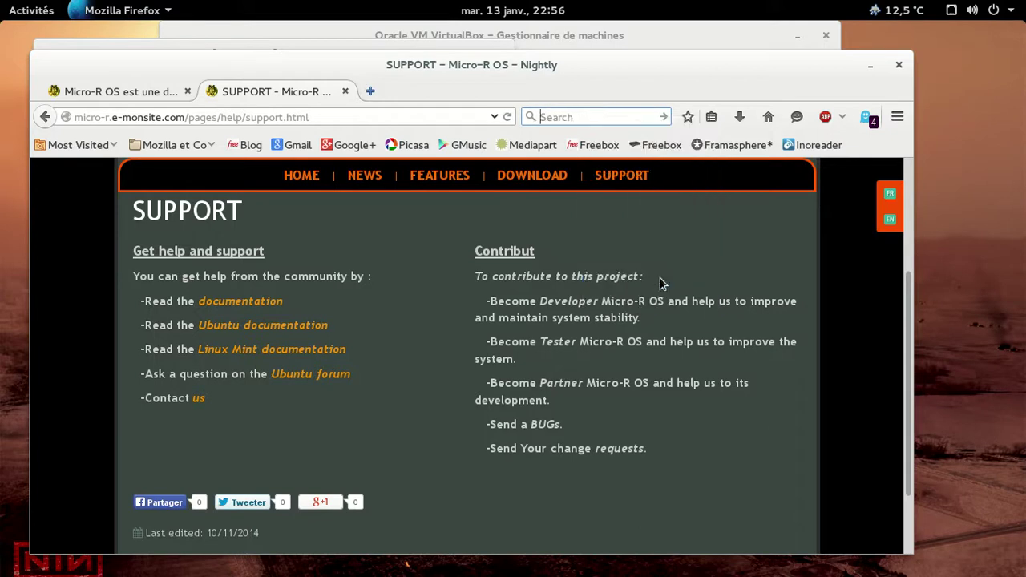
pyautogui.click(345, 90)
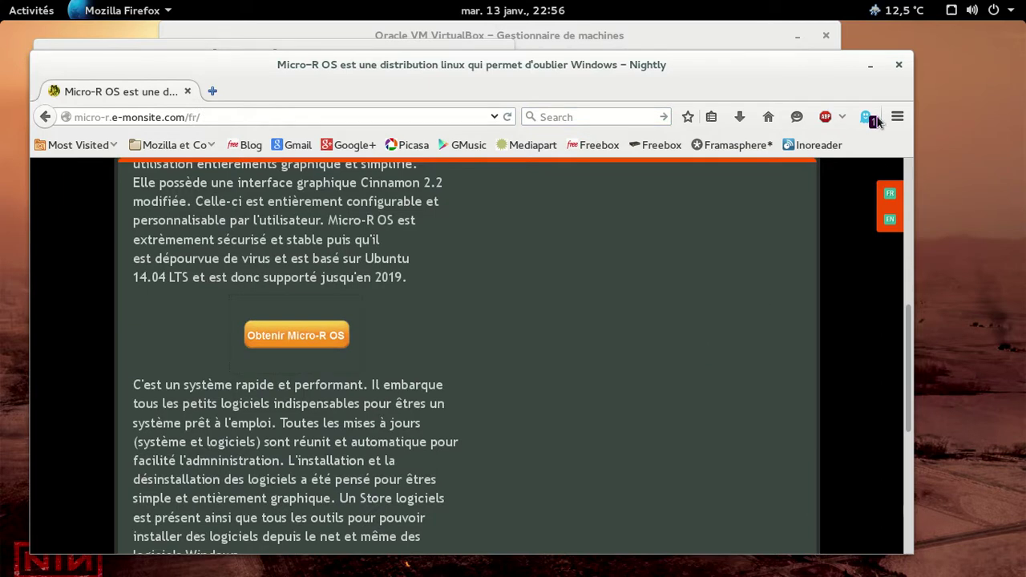
pyautogui.click(898, 65)
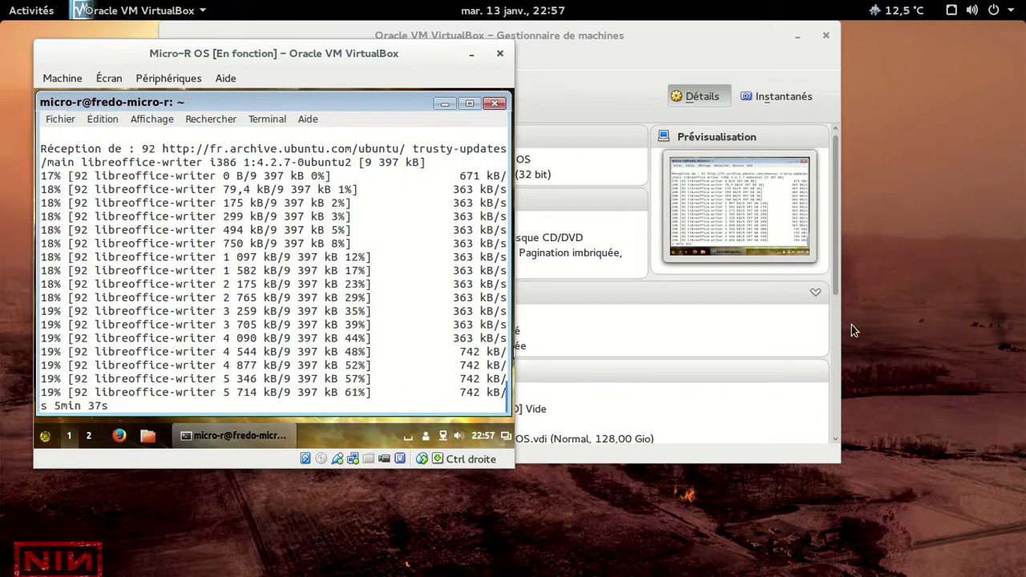
# Step: Reopen Firefox Nightly, load the bookmarked Blog and go from its login page to the weblog's home page
pyautogui.moveTo(2, 2)
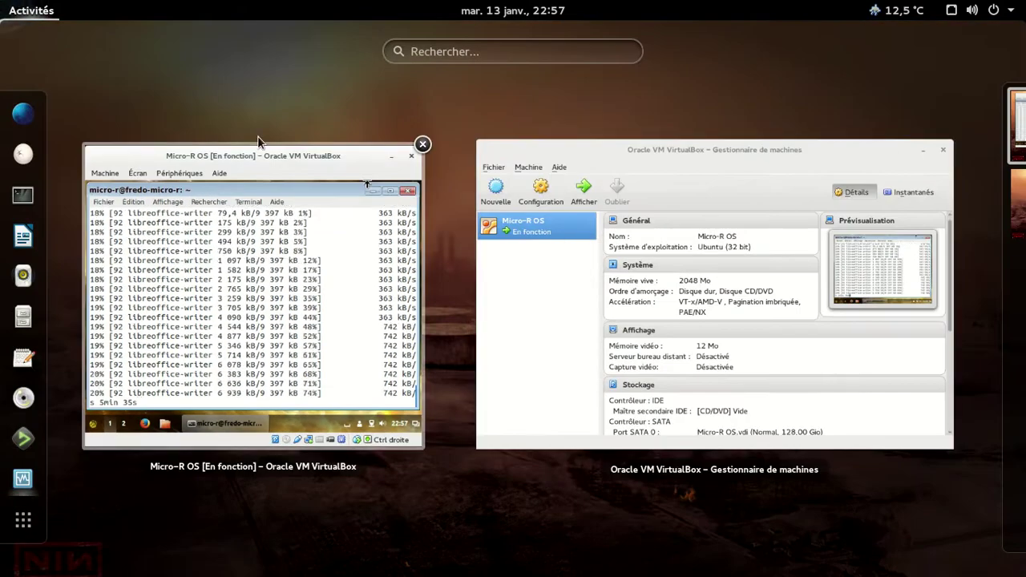
pyautogui.press('Escape')
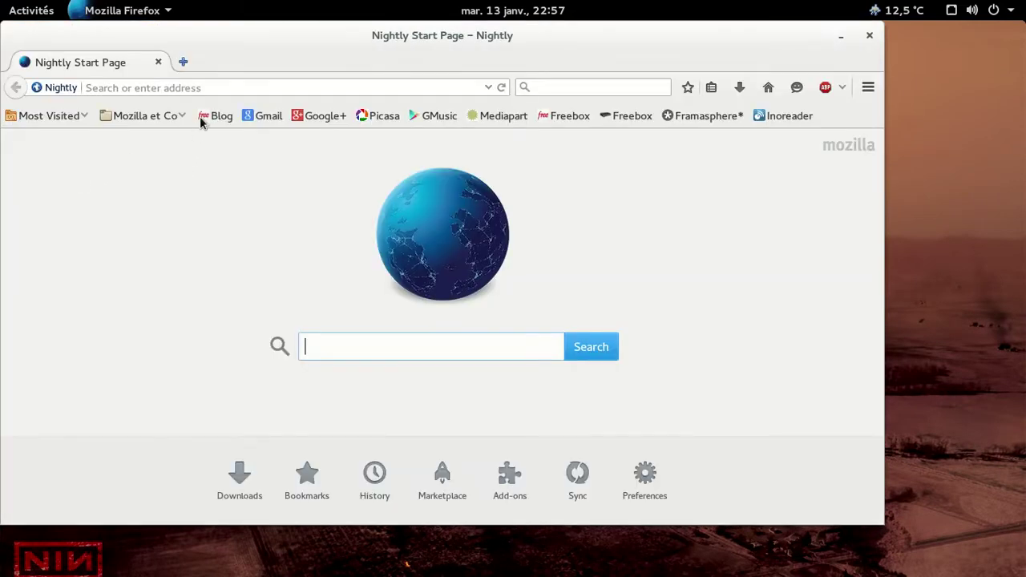
pyautogui.click(201, 116)
pyautogui.scroll(-1, 445, 495)
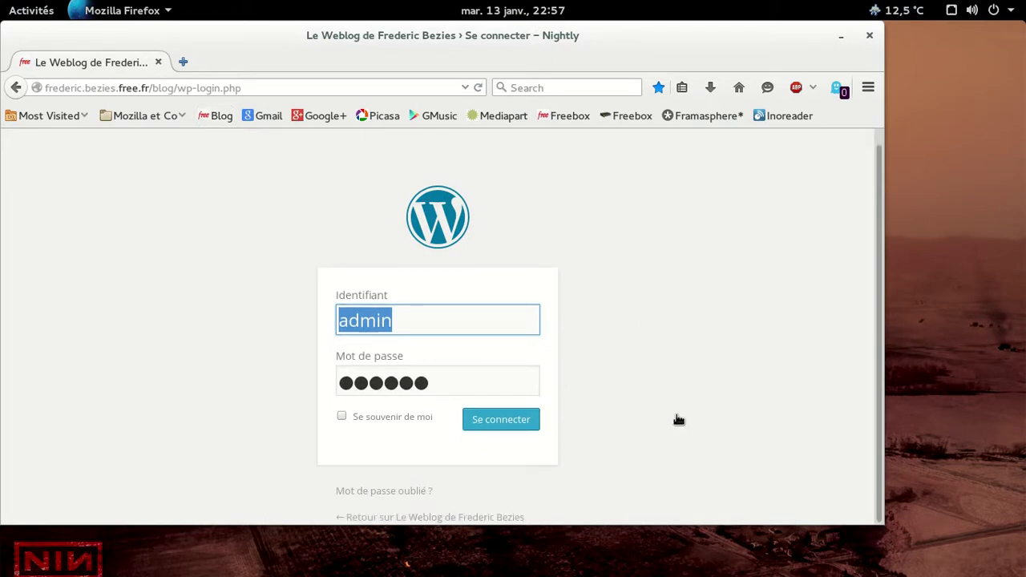
pyautogui.press('Return')
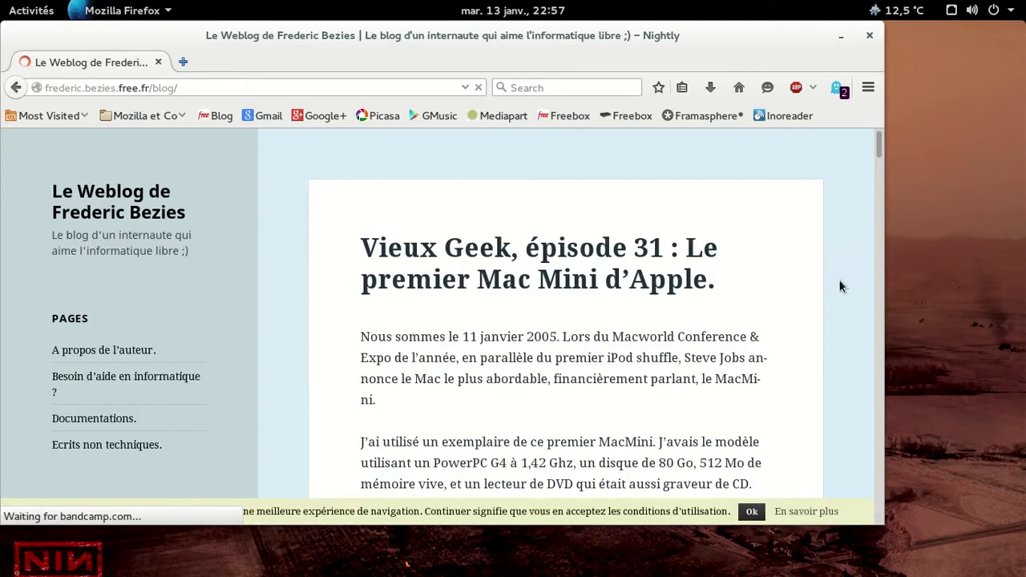
# Step: Search the blog for "micro-r" and open the article "Micro-R OS : encore une distribution GNU/Linux qui sera morte d'ici la fin de l'année 2014."
pyautogui.scroll(-5, 103, 465)
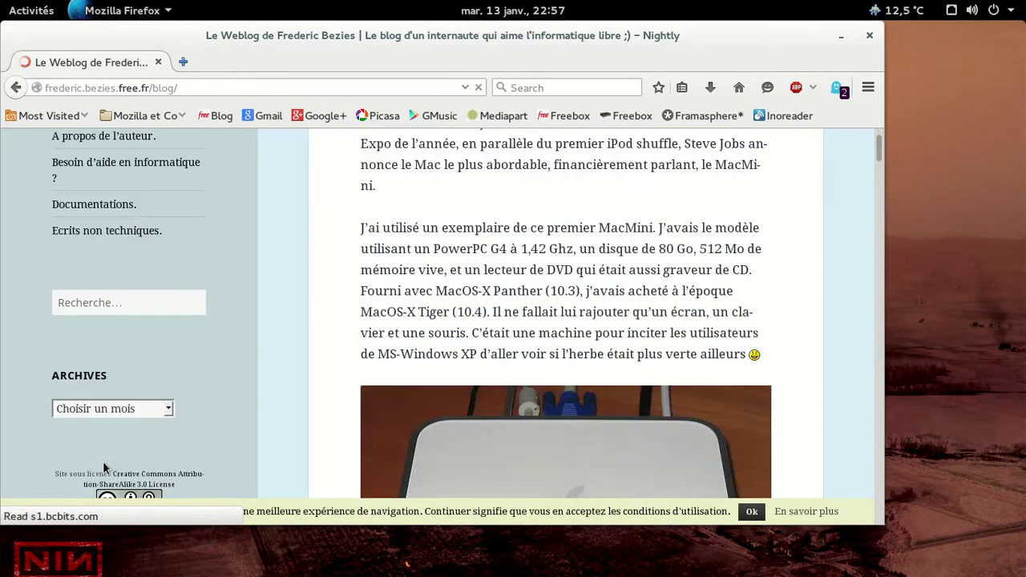
pyautogui.click(106, 306)
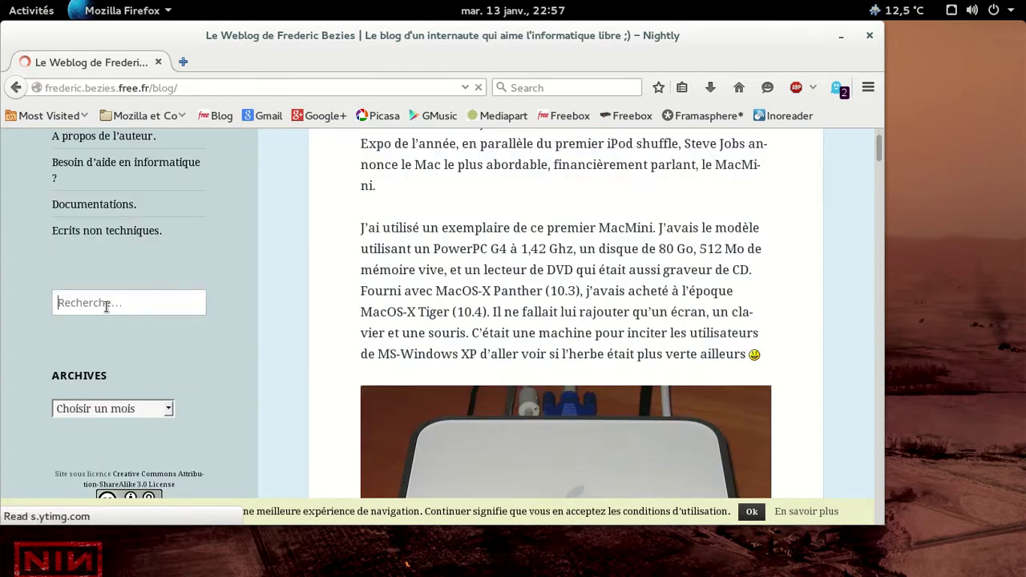
pyautogui.write('micro')
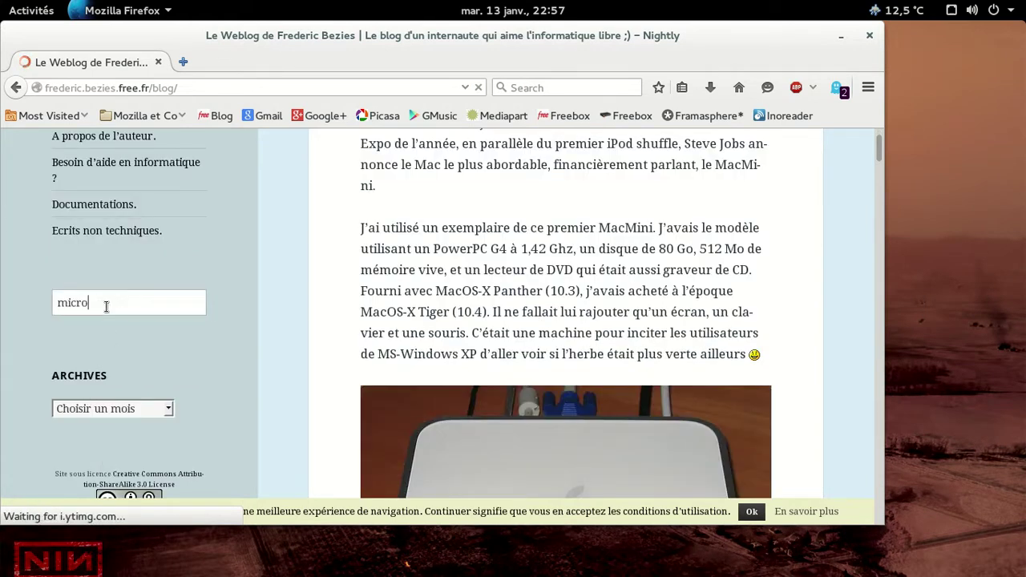
pyautogui.write('-r')
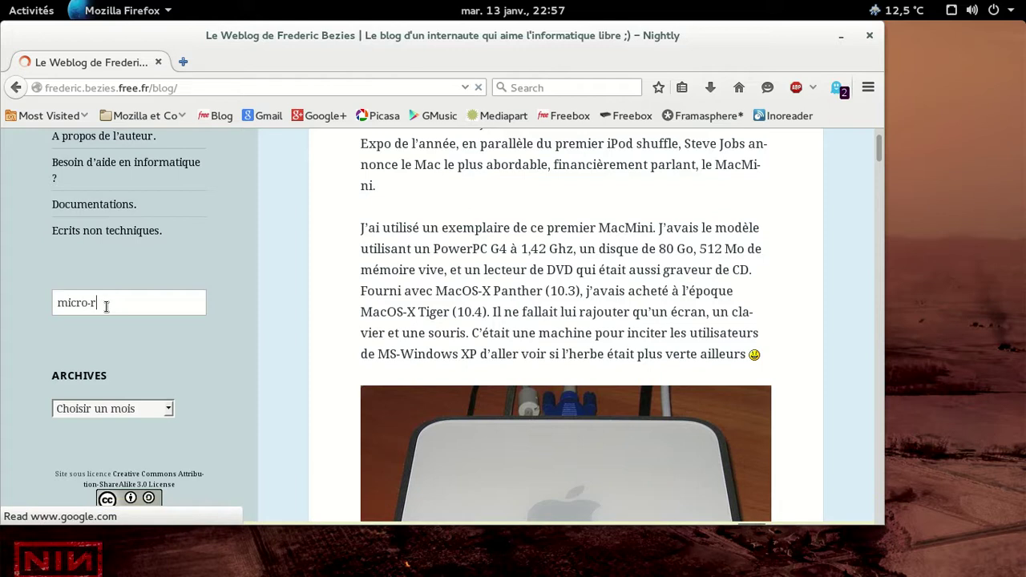
pyautogui.press('Return')
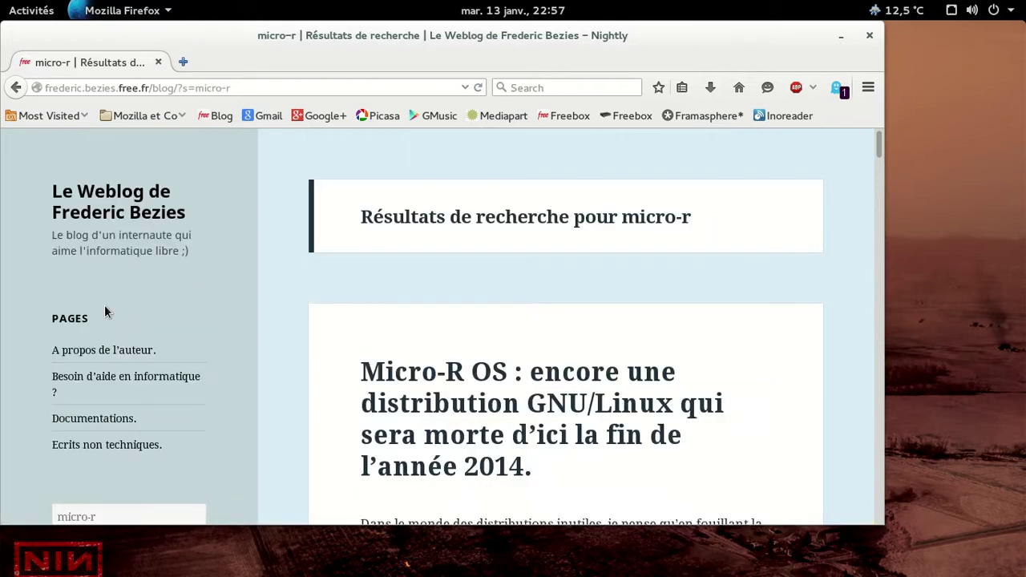
pyautogui.scroll(-3, 698, 299)
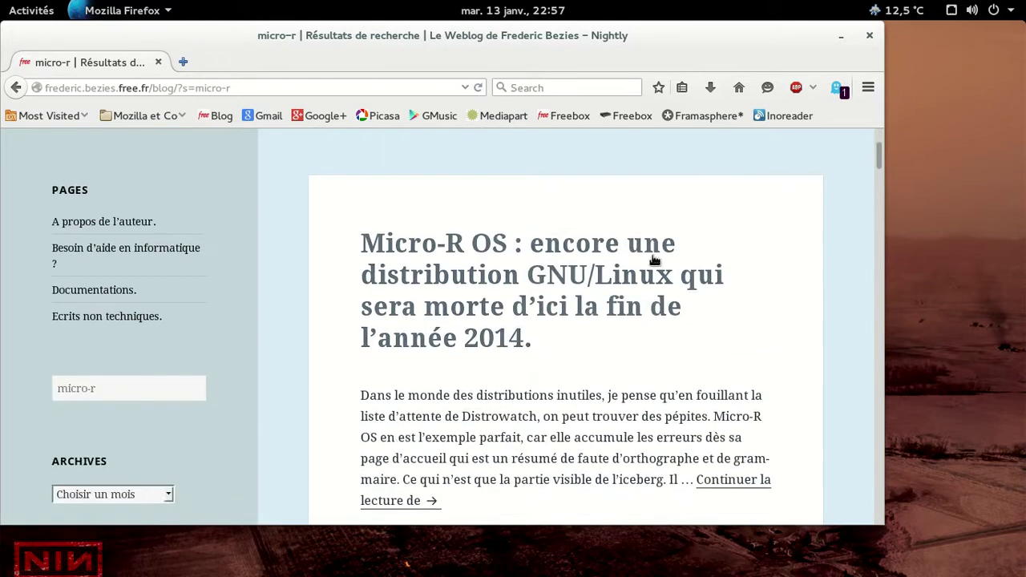
pyautogui.click(652, 258)
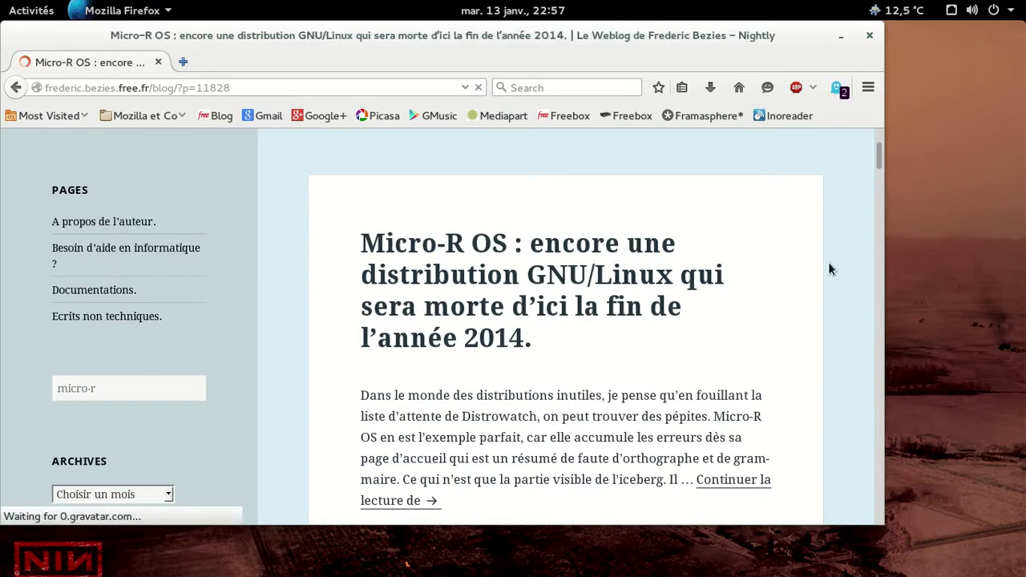
# Step: Read through the Micro-R OS article, including its criticism of the website and its two embedded videos, down to the closing remark
pyautogui.scroll(-5, 830, 268)
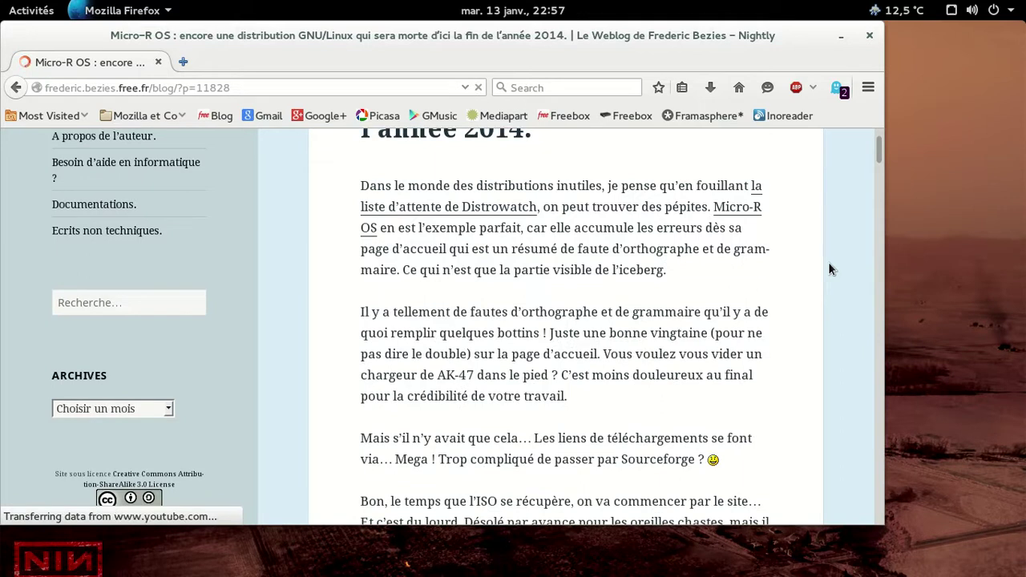
pyautogui.scroll(-3, 830, 268)
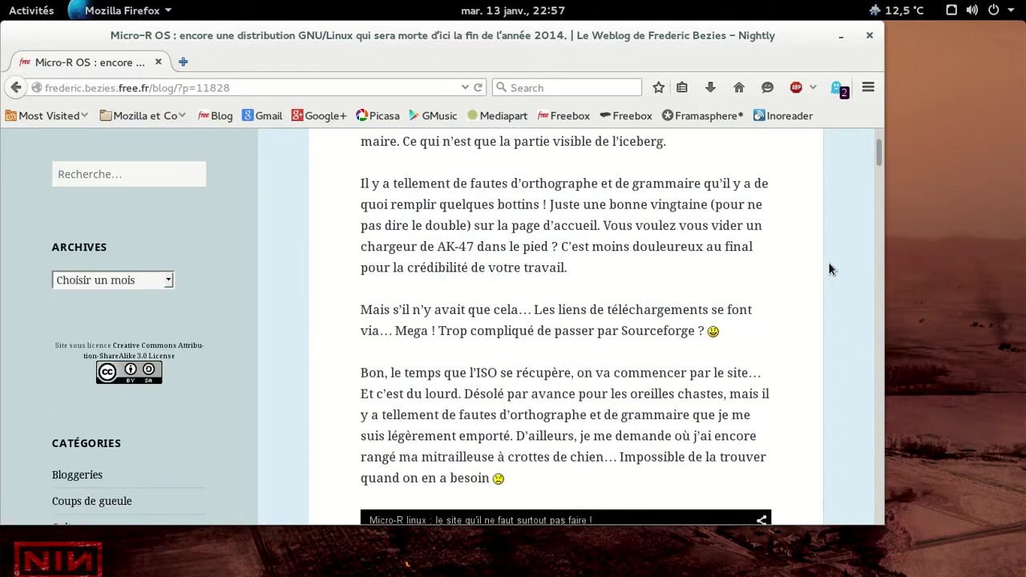
pyautogui.scroll(-2, 829, 269)
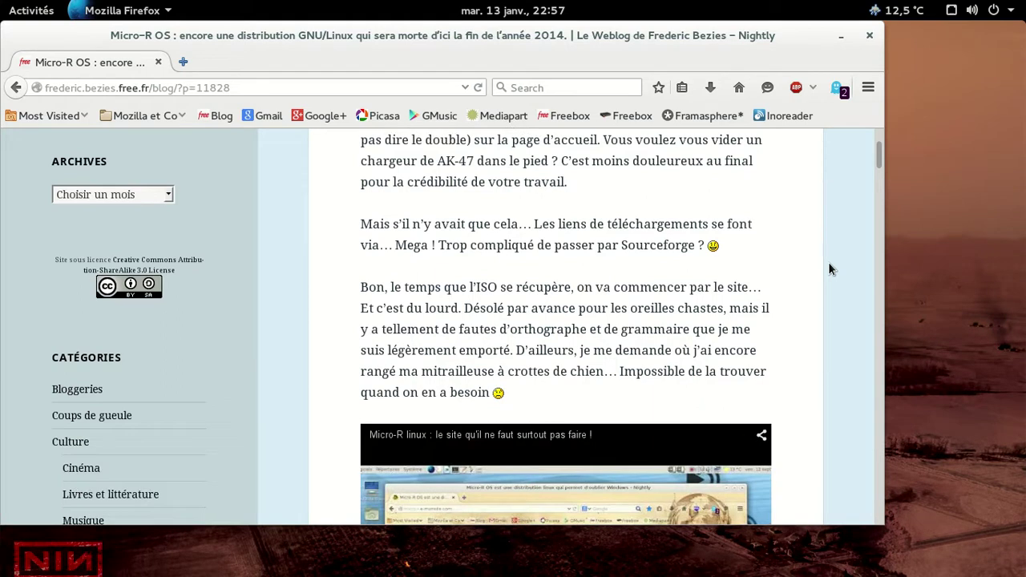
pyautogui.scroll(-11, 828, 262)
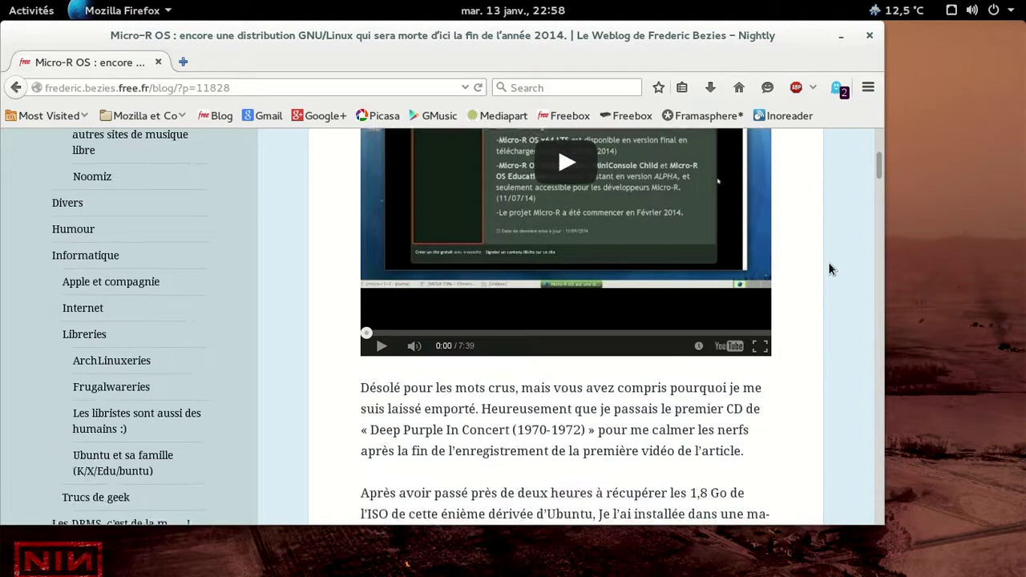
pyautogui.scroll(-4, 830, 270)
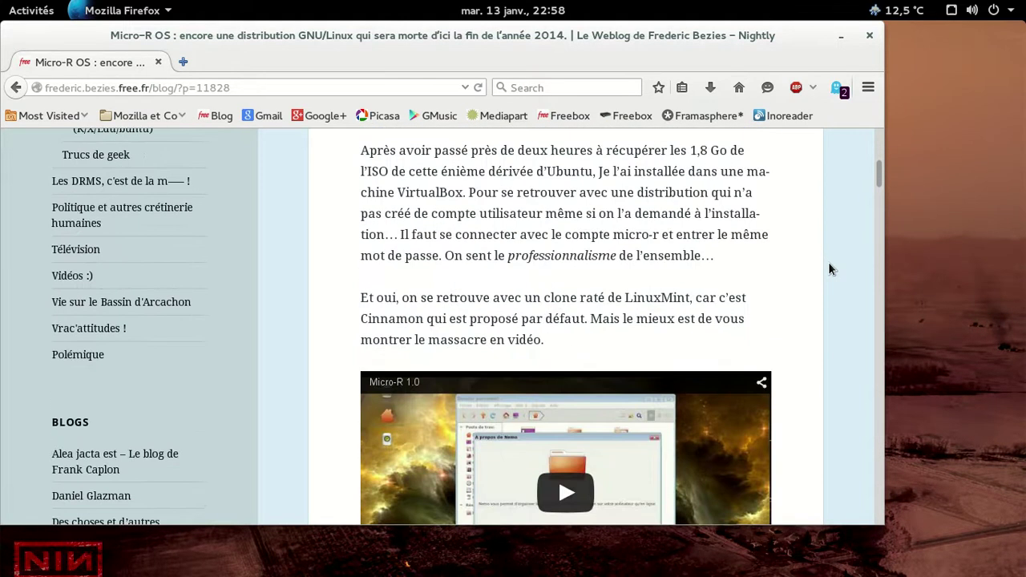
pyautogui.scroll(-8, 830, 270)
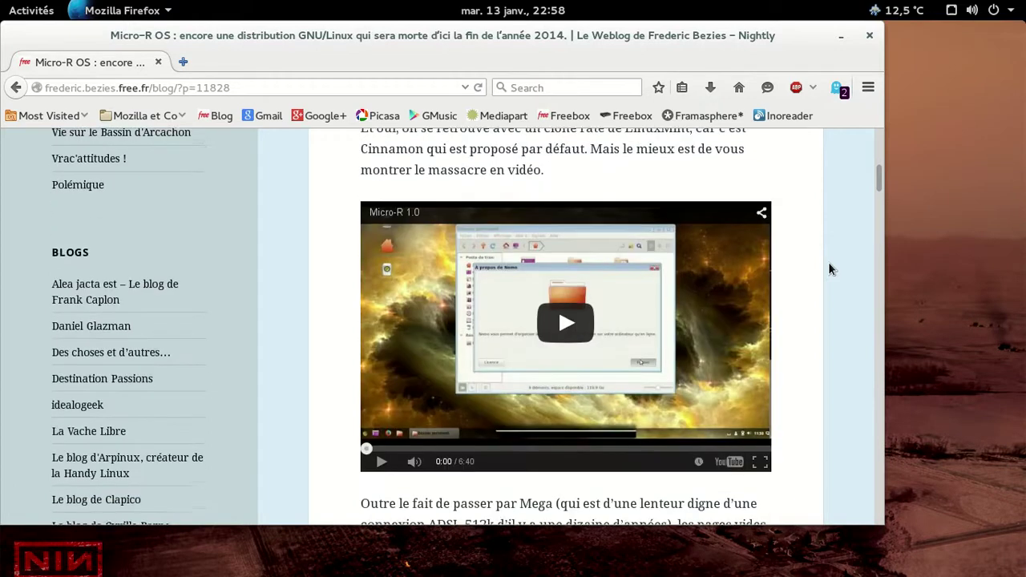
pyautogui.scroll(-4, 830, 270)
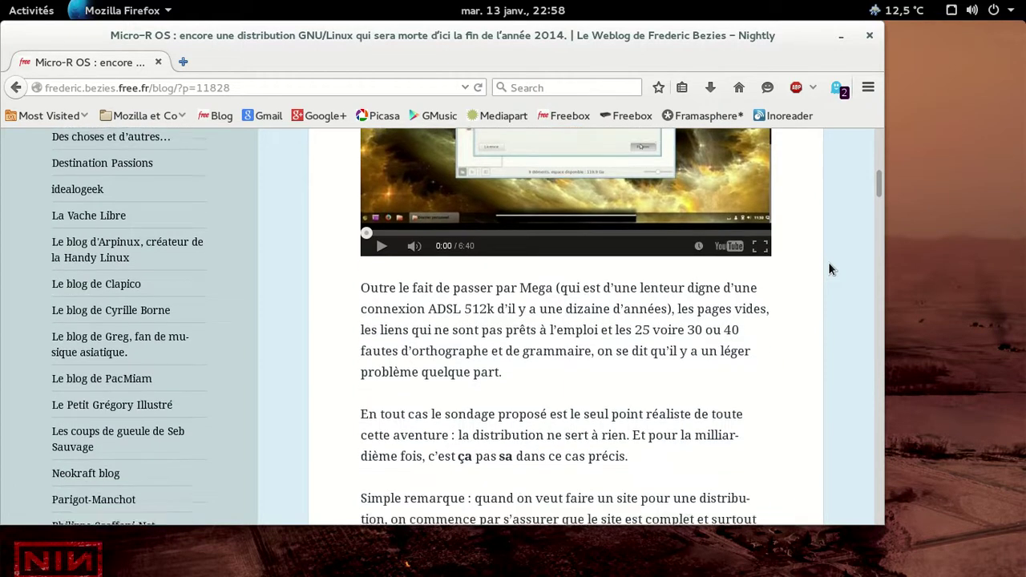
pyautogui.scroll(-2, 830, 270)
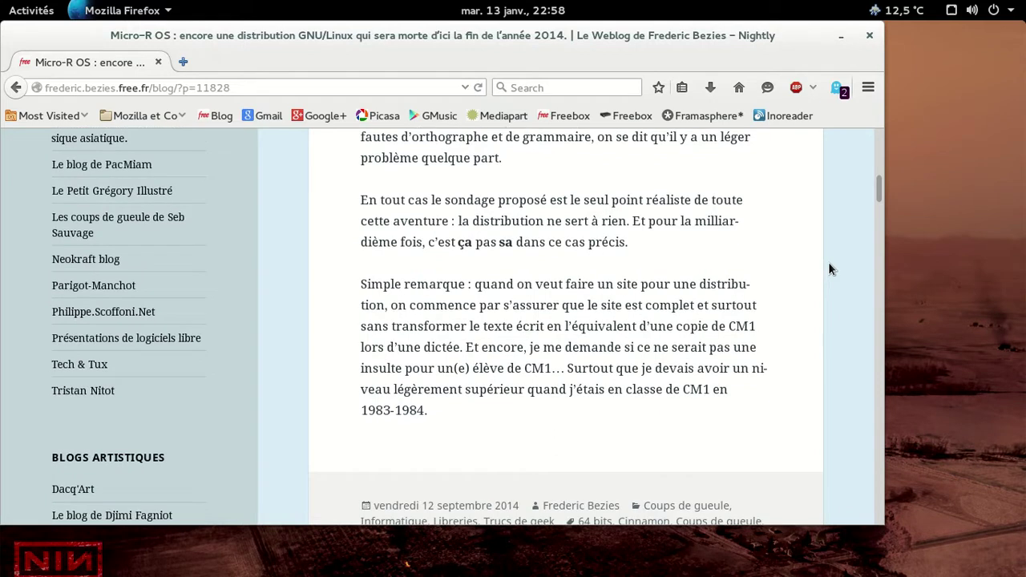
# Step: Examine the readers' comments below the article up to the Micro-R OS reply of 16 September 2014 about the site's development
pyautogui.scroll(-20, 830, 270)
pyautogui.scroll(-12, 830, 269)
pyautogui.scroll(-7, 830, 269)
pyautogui.scroll(-5, 830, 269)
pyautogui.scroll(-7, 829, 269)
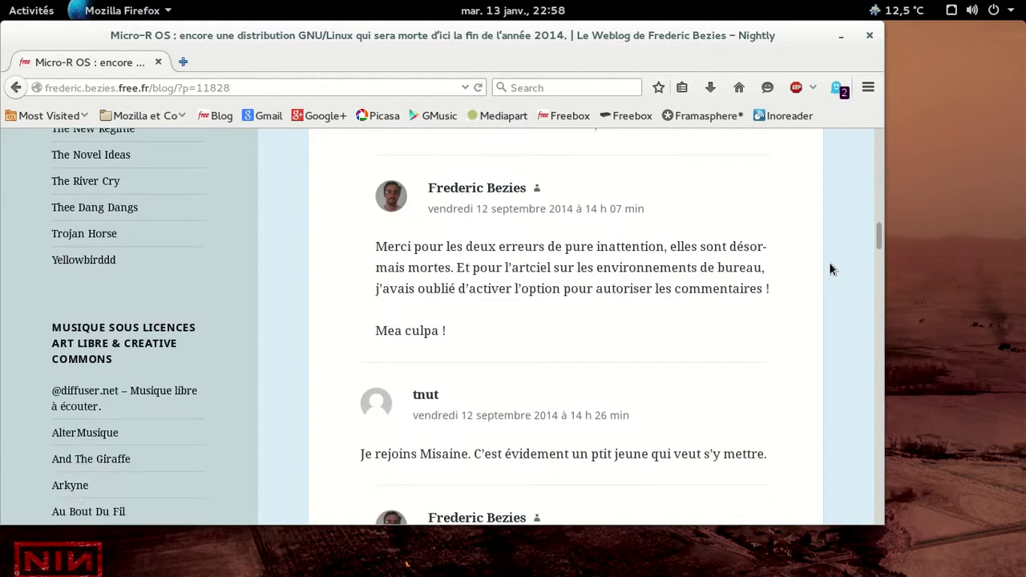
pyautogui.scroll(-2, 829, 267)
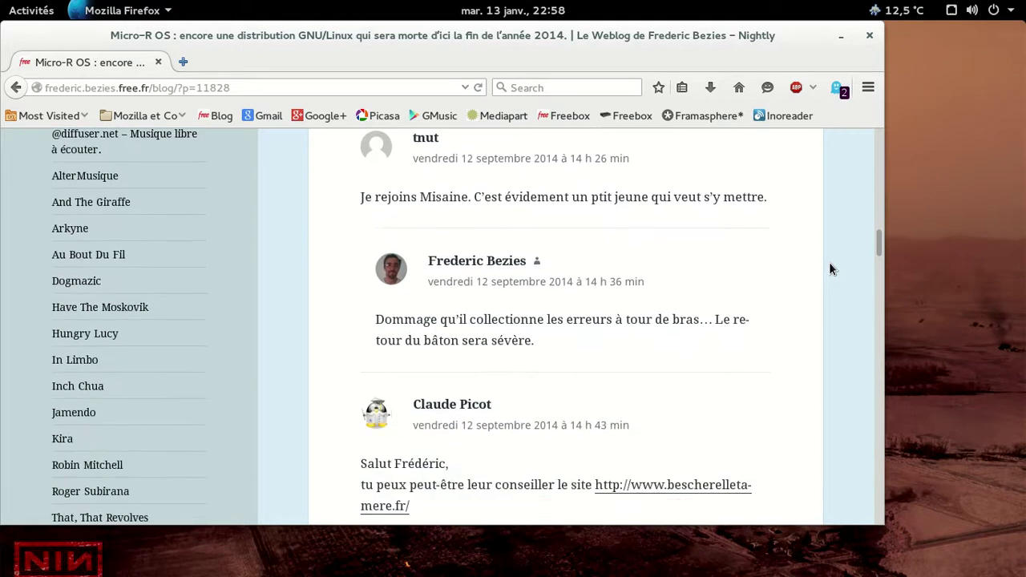
pyautogui.scroll(-6, 830, 269)
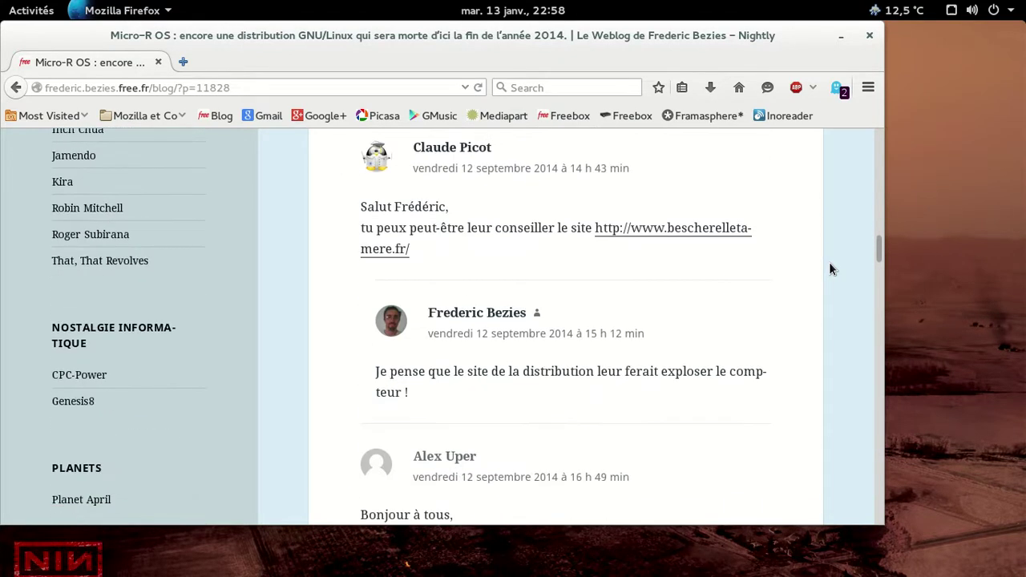
pyautogui.scroll(-2, 830, 270)
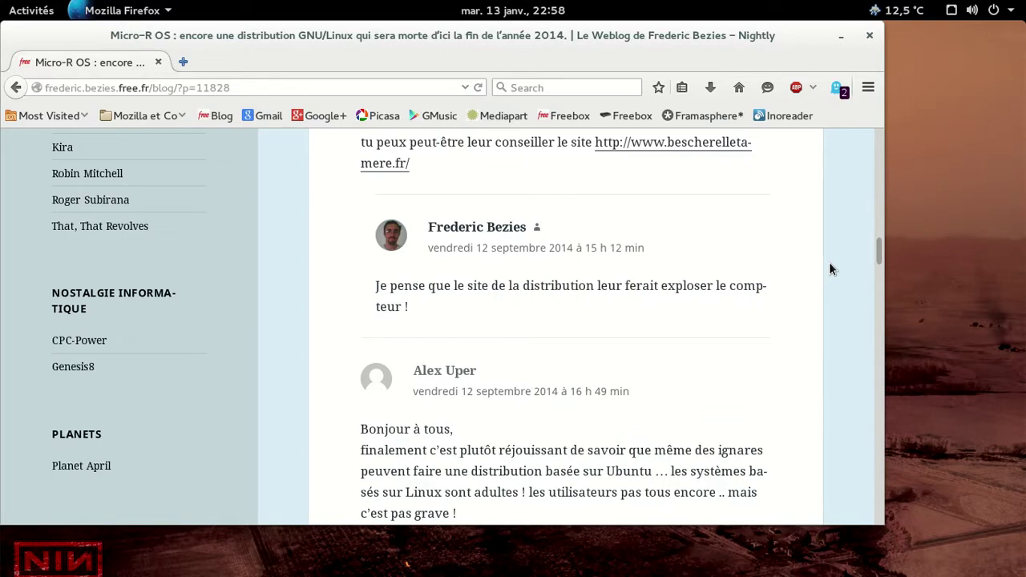
pyautogui.scroll(-4, 830, 269)
pyautogui.scroll(-6, 830, 269)
pyautogui.scroll(-9, 829, 269)
pyautogui.scroll(-8, 830, 269)
pyautogui.scroll(-20, 830, 269)
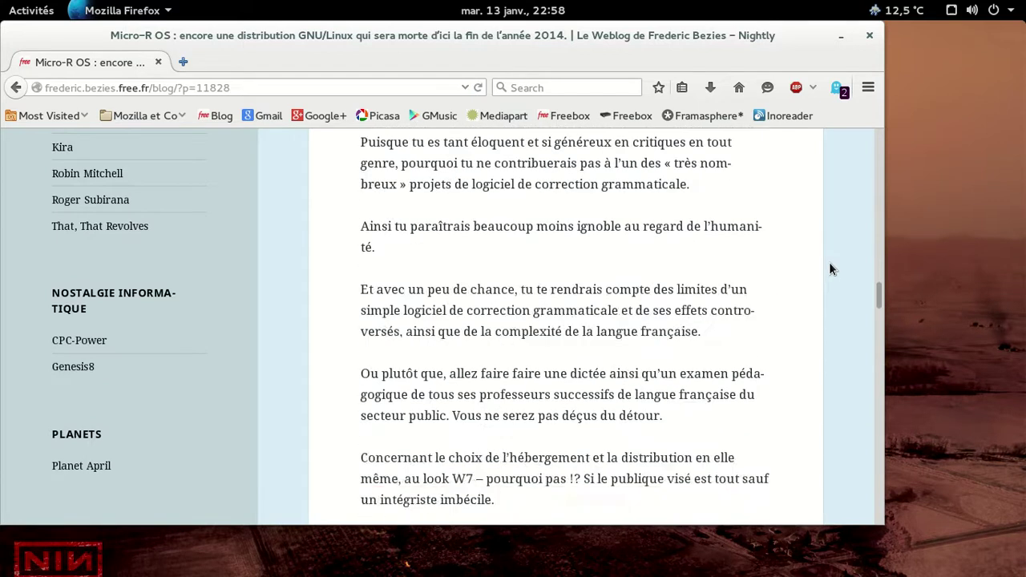
pyautogui.scroll(-6, 829, 270)
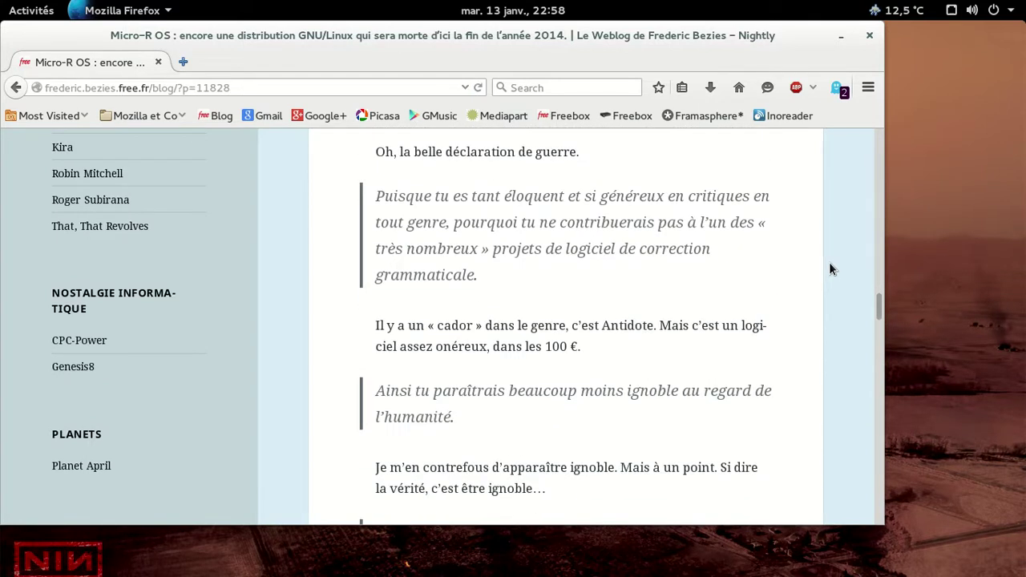
pyautogui.scroll(-13, 829, 270)
pyautogui.scroll(-18, 829, 270)
pyautogui.scroll(-19, 829, 262)
pyautogui.scroll(-15, 829, 262)
pyautogui.scroll(1, 829, 270)
pyautogui.scroll(-1, 829, 269)
pyautogui.scroll(1, 829, 269)
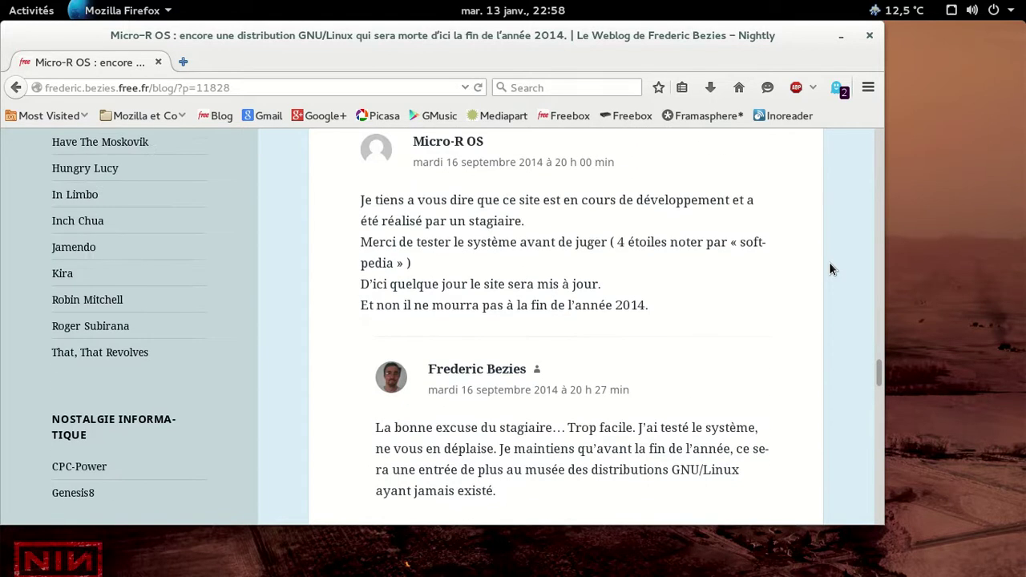
# Step: Read the remaining exchange between Micro-R OS and the blog's author through to the end of the comments
pyautogui.scroll(-10, 829, 262)
pyautogui.scroll(-8, 829, 269)
pyautogui.scroll(-8, 831, 270)
pyautogui.scroll(-12, 830, 269)
pyautogui.scroll(-3, 831, 269)
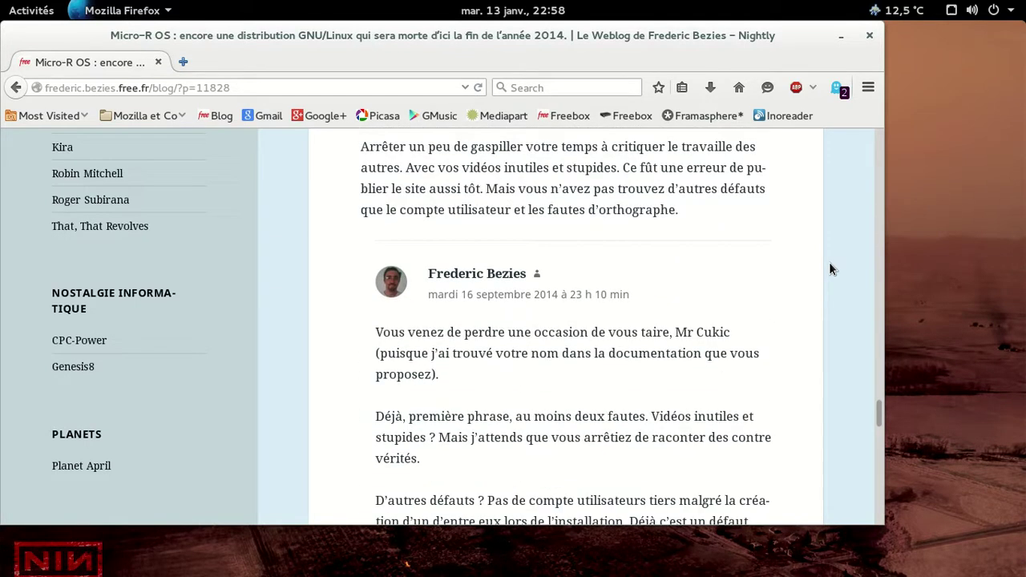
pyautogui.scroll(-15, 830, 270)
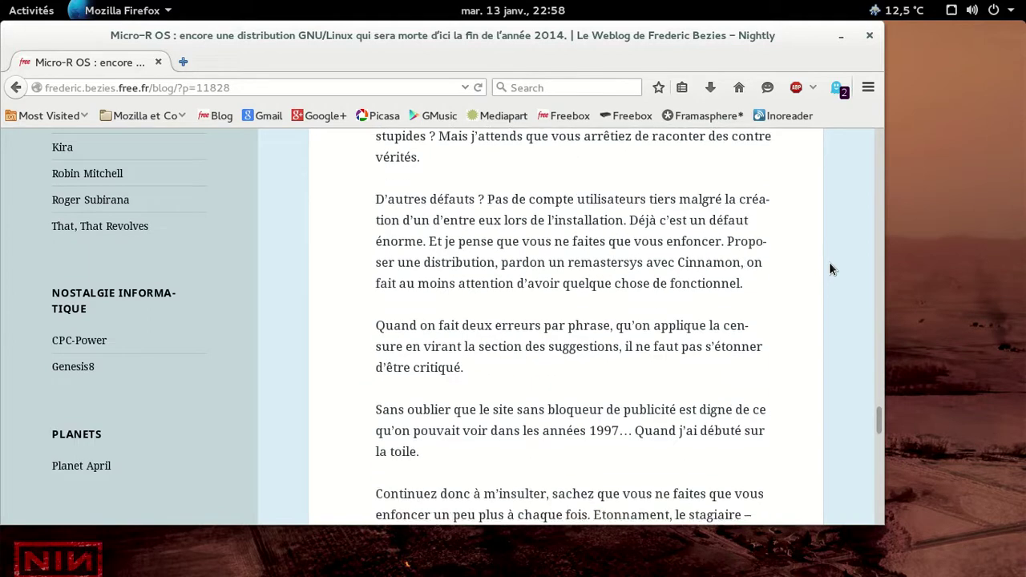
pyautogui.scroll(-8, 831, 269)
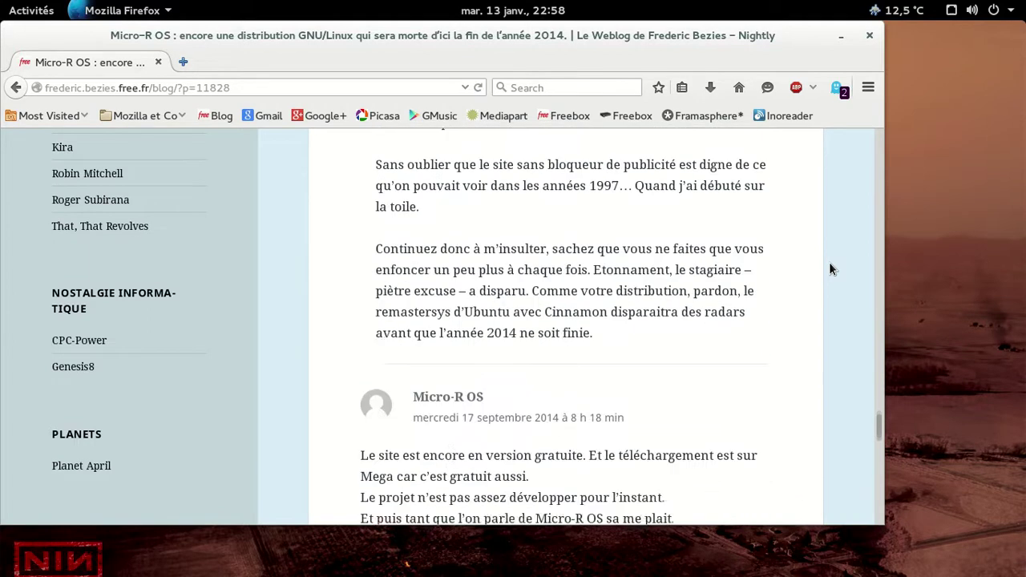
pyautogui.scroll(-9, 830, 269)
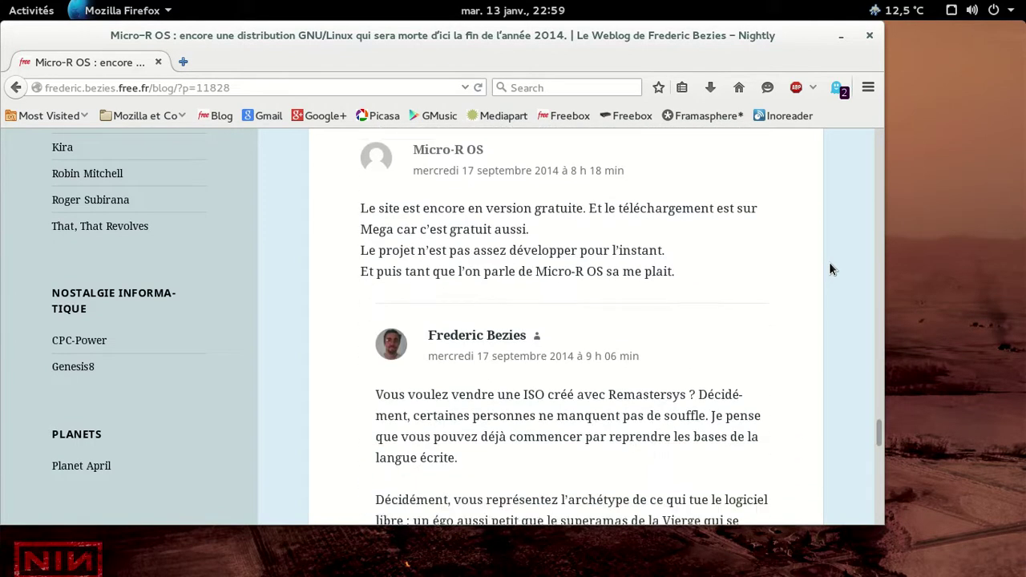
pyautogui.scroll(-12, 831, 269)
pyautogui.scroll(-10, 830, 269)
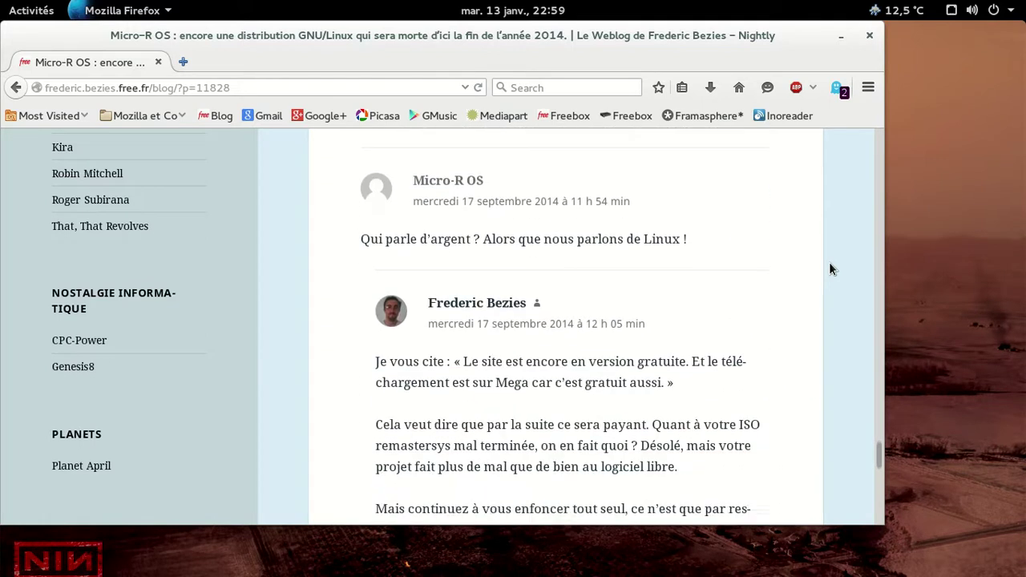
pyautogui.scroll(-9, 830, 270)
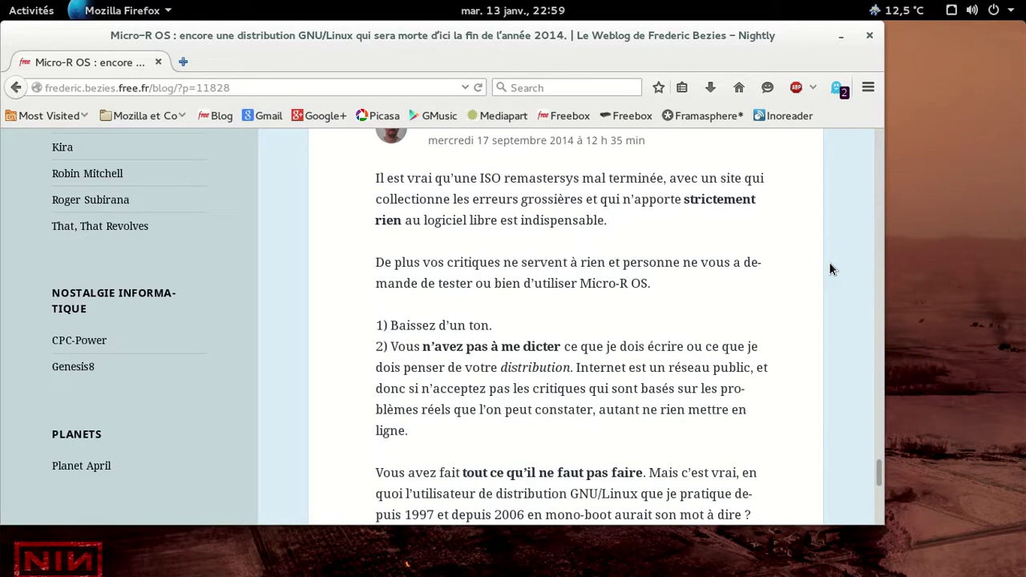
pyautogui.scroll(-2, 831, 269)
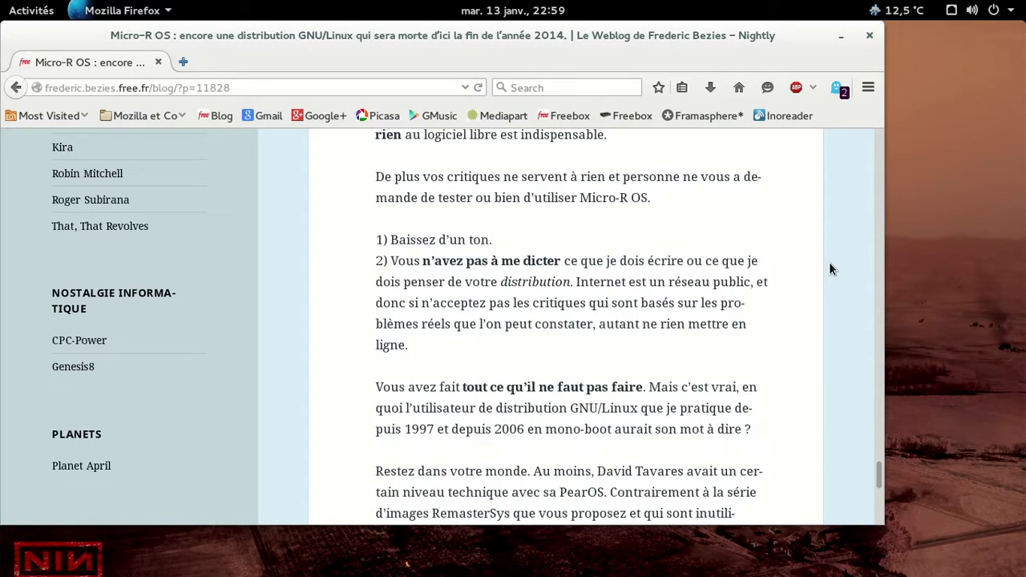
pyautogui.scroll(-2, 830, 270)
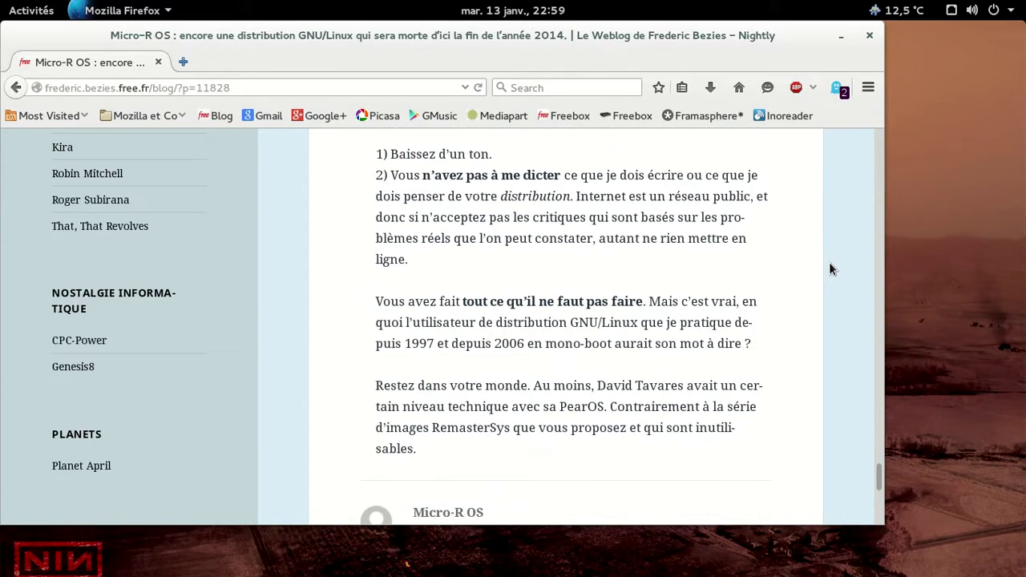
pyautogui.scroll(-8, 830, 269)
pyautogui.scroll(-3, 830, 269)
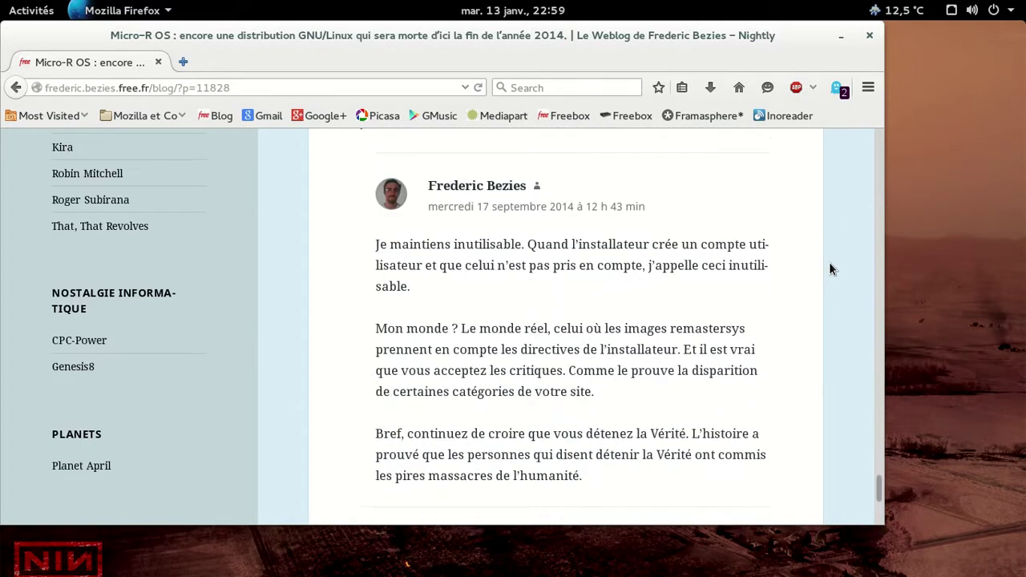
pyautogui.scroll(-6, 831, 269)
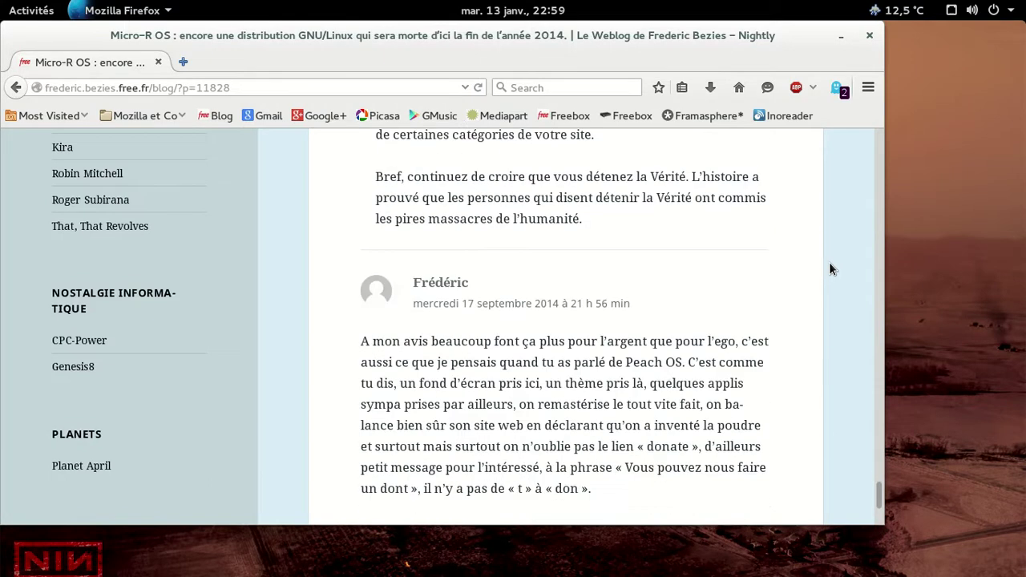
pyautogui.scroll(-7, 830, 269)
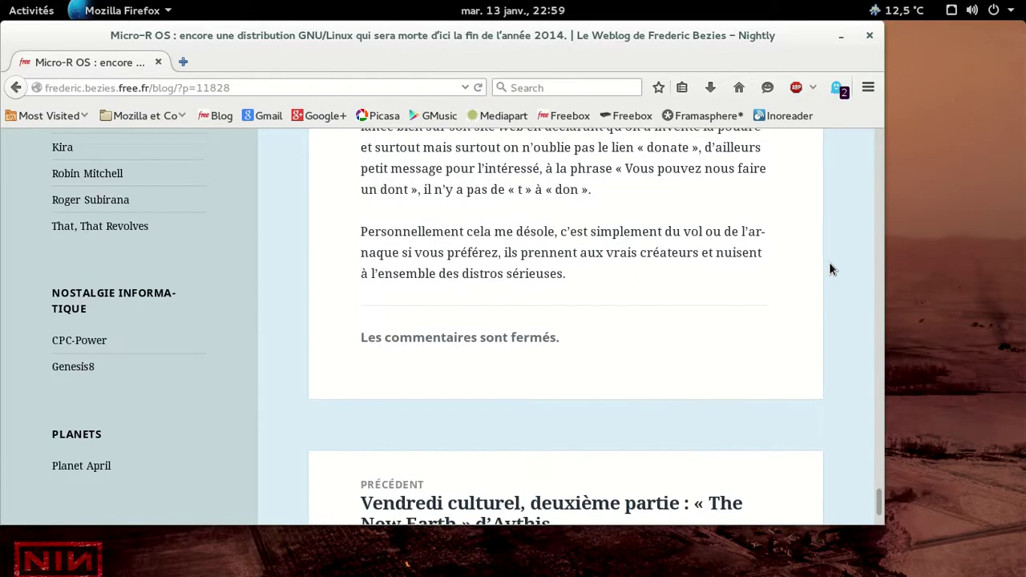
# Step: Close the browser window and dismiss the update information dialog about flashplugin-installer in the Micro-R OS virtual machine
pyautogui.click(880, 32)
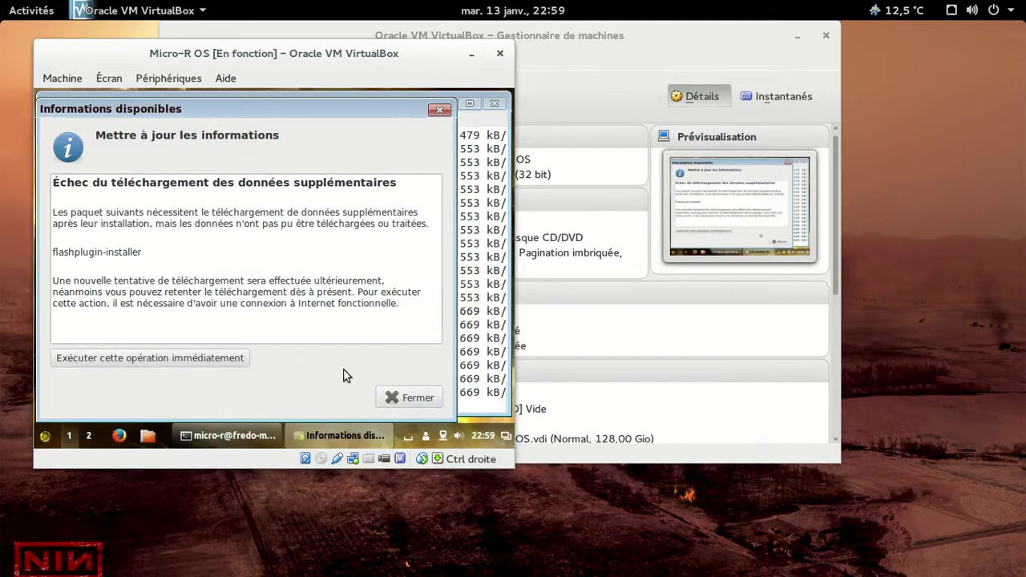
pyautogui.click(412, 397)
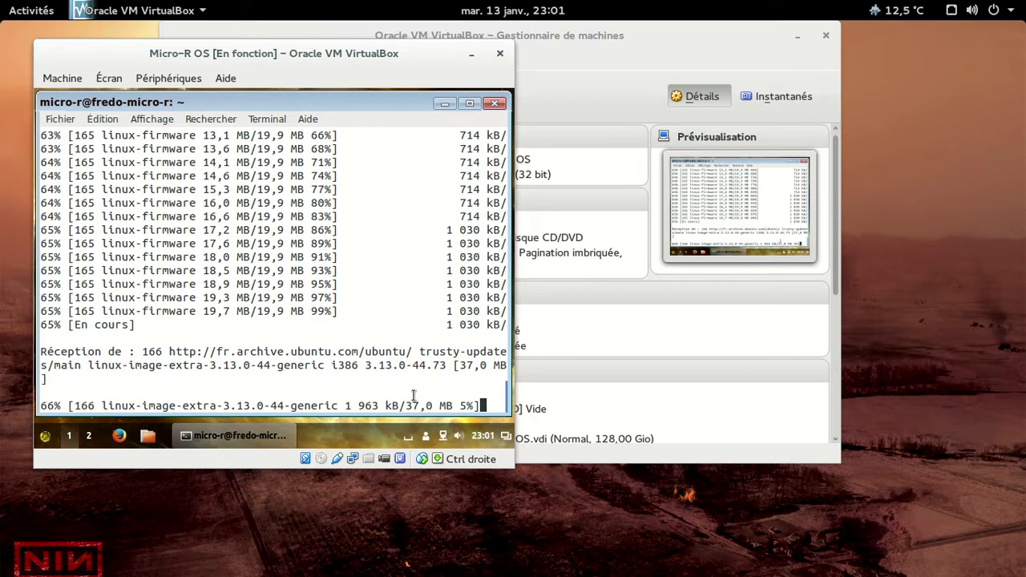
# Step: Interrupt the running package download, rerun the system upgrade command in the terminal and accept the proposed upgrade
pyautogui.hotkey('ctrl', 'c')
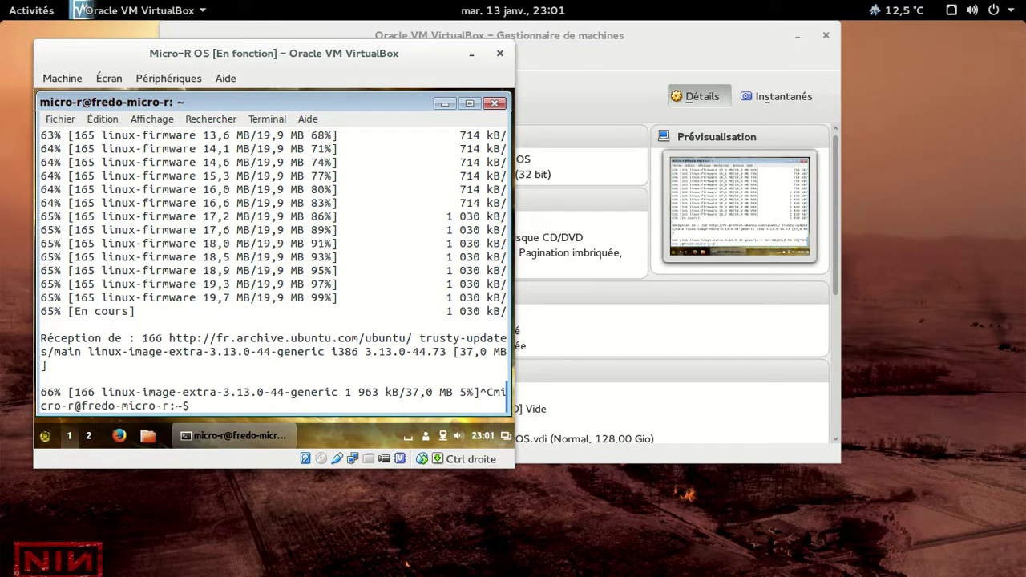
pyautogui.press('Up')
pyautogui.press('Return')
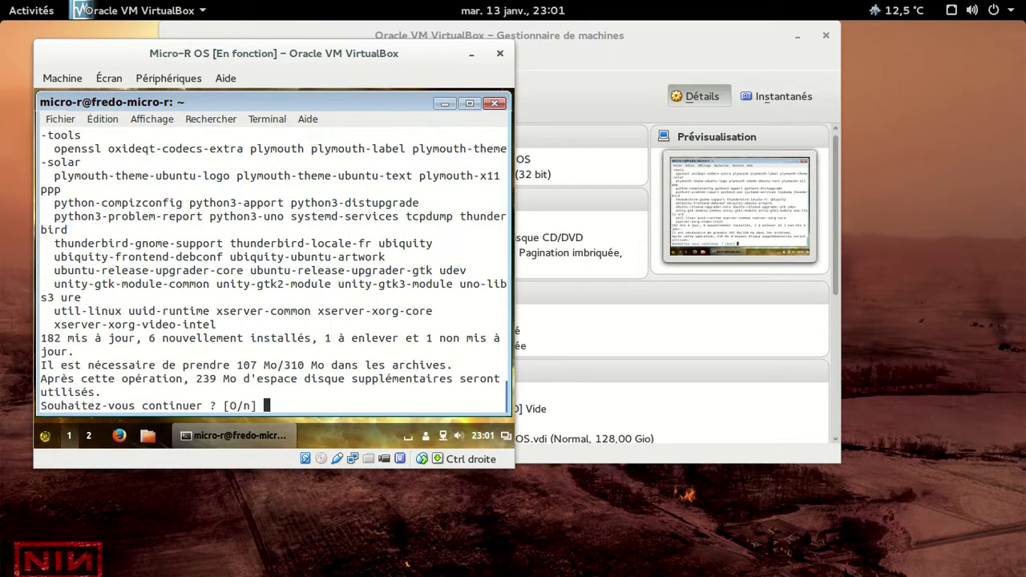
pyautogui.press('Return')
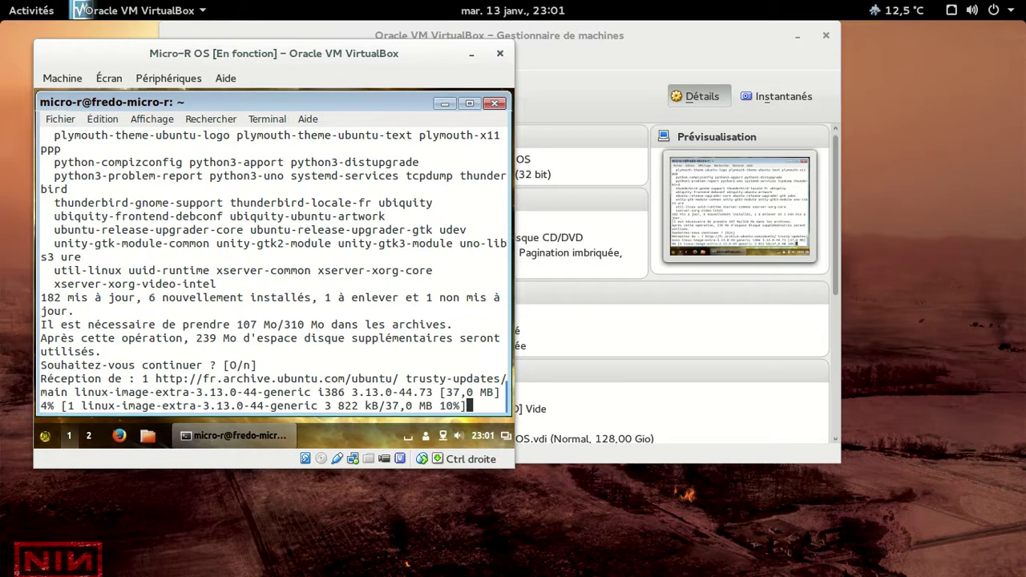
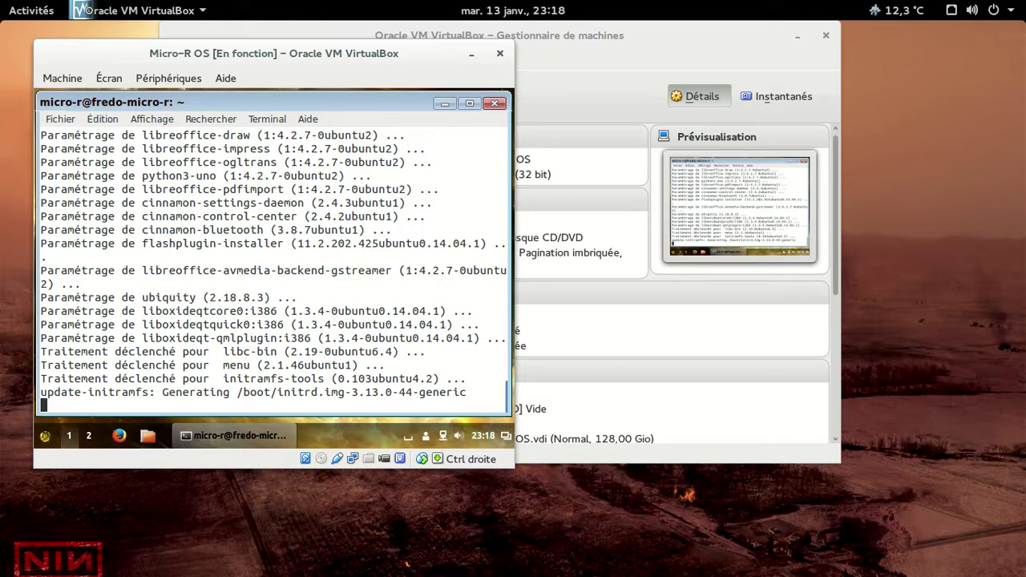
# Step: Try to run sudo apt-get install virtualbox-guest-x11 in the terminal, entering the account password at the sudo prompts
pyautogui.write('sudo apt-get')
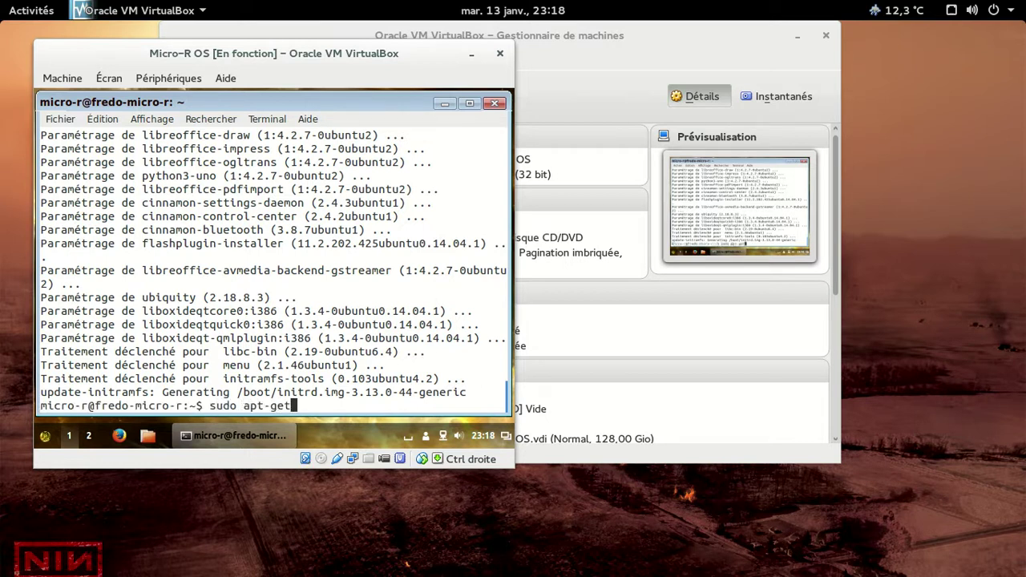
pyautogui.write(' install virt')
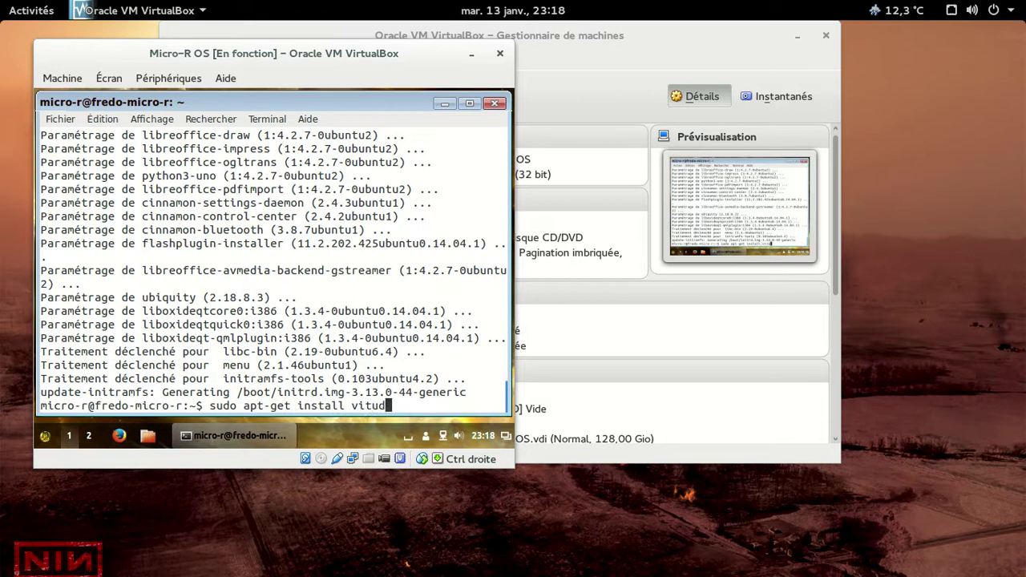
pyautogui.write('ualbox-')
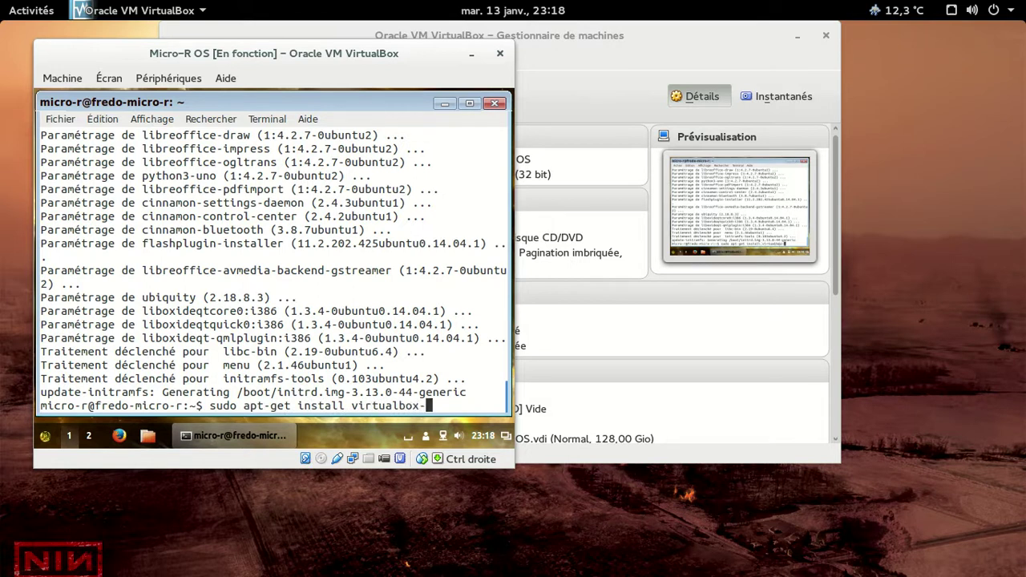
pyautogui.write('guest-x11')
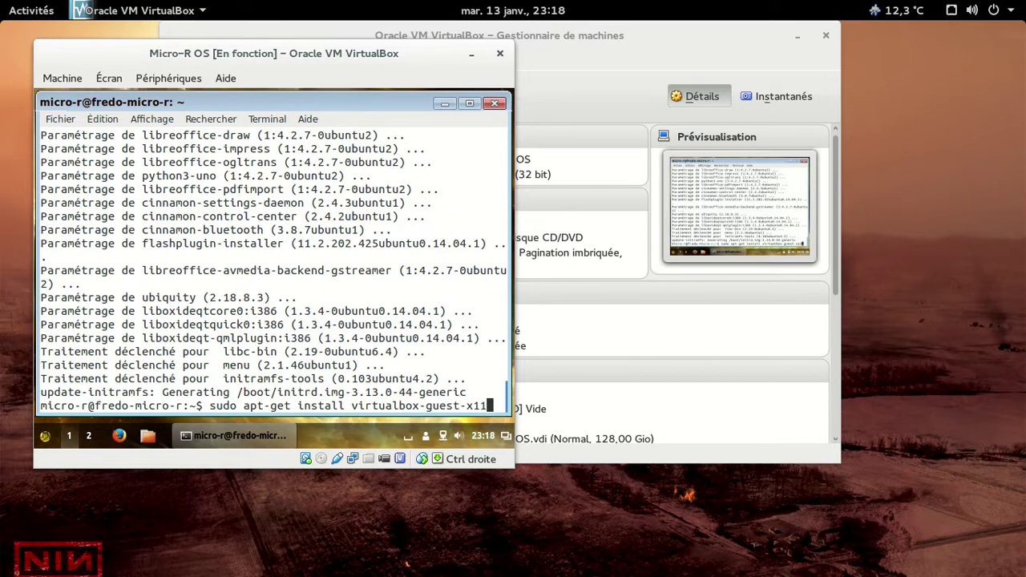
pyautogui.press('Return')
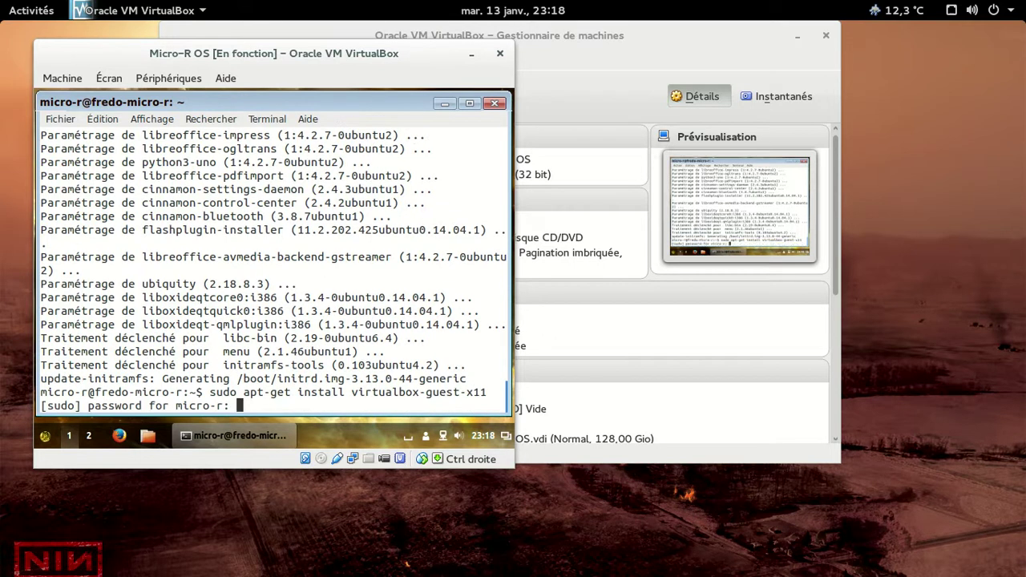
pyautogui.press('Return')
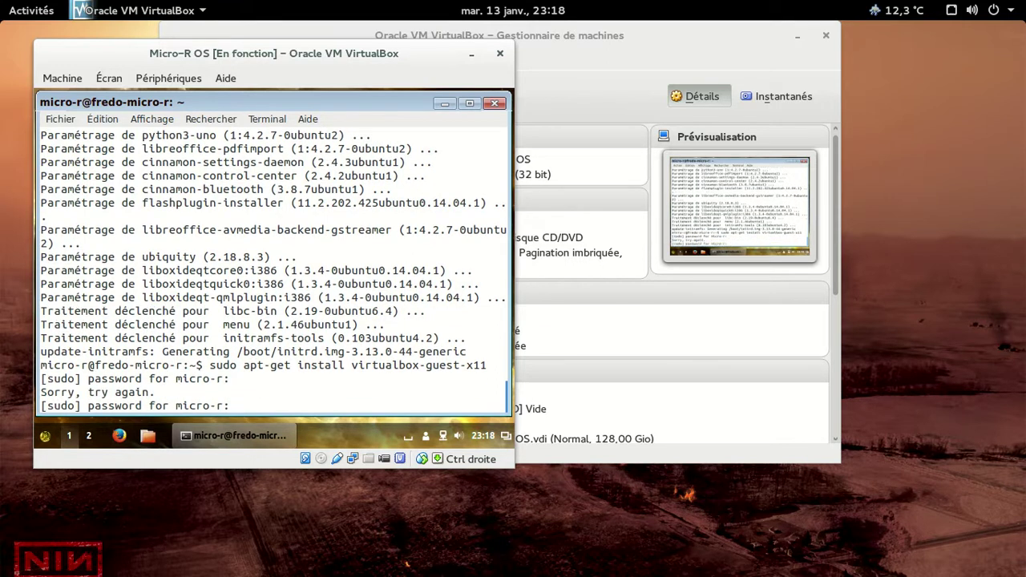
pyautogui.press('Return')
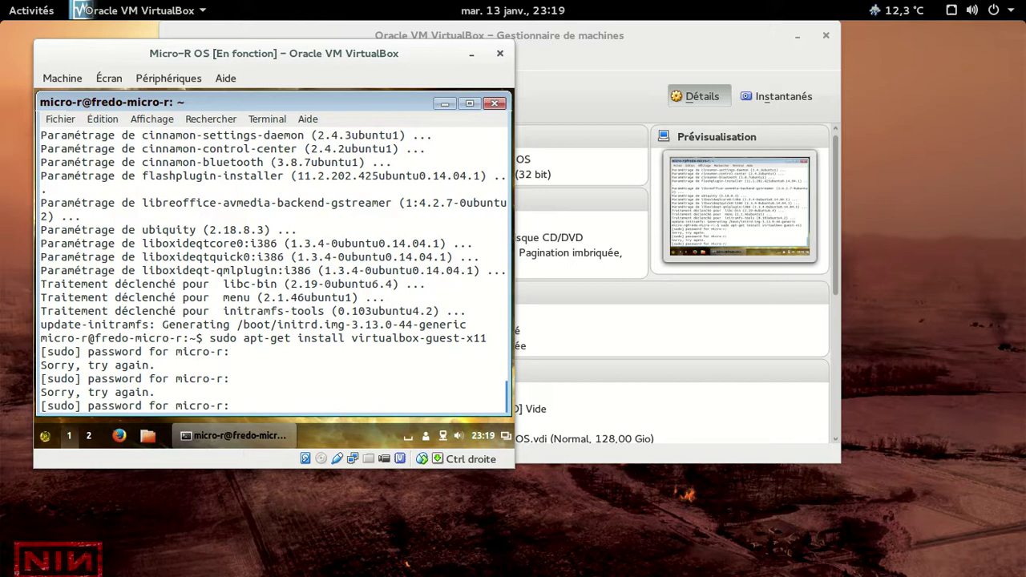
pyautogui.press('Return')
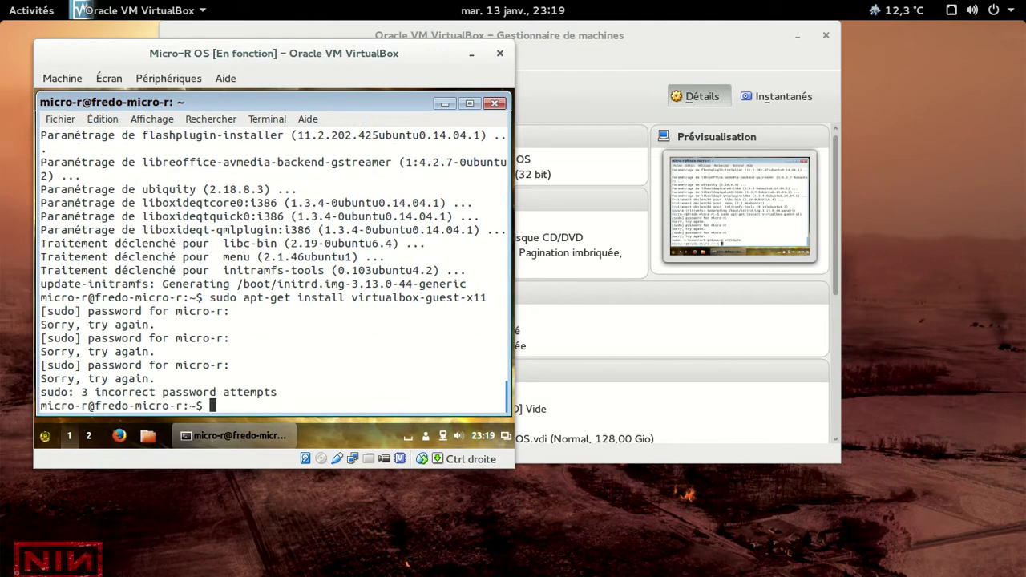
# Step: Rerun the virtualbox-guest-x11 installation, authenticate with the account password and accept the additional packages
pyautogui.press('Up')
pyautogui.press('Return')
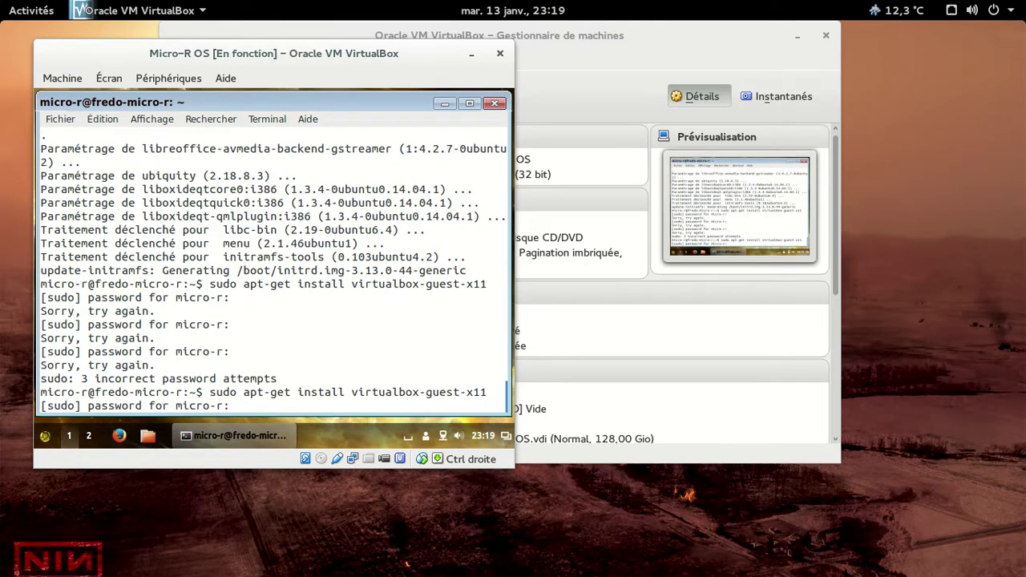
pyautogui.press('Return')
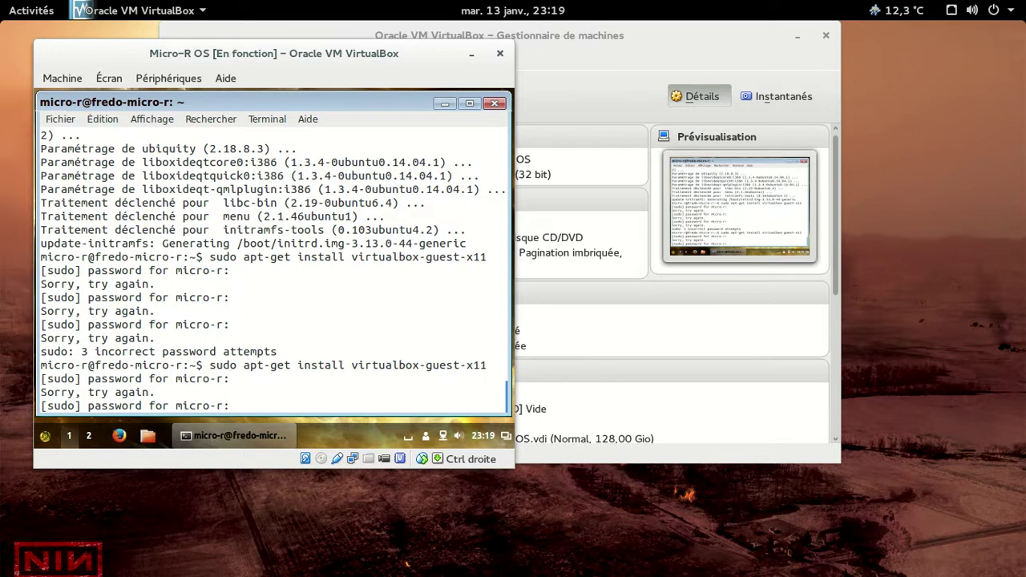
pyautogui.press('Return')
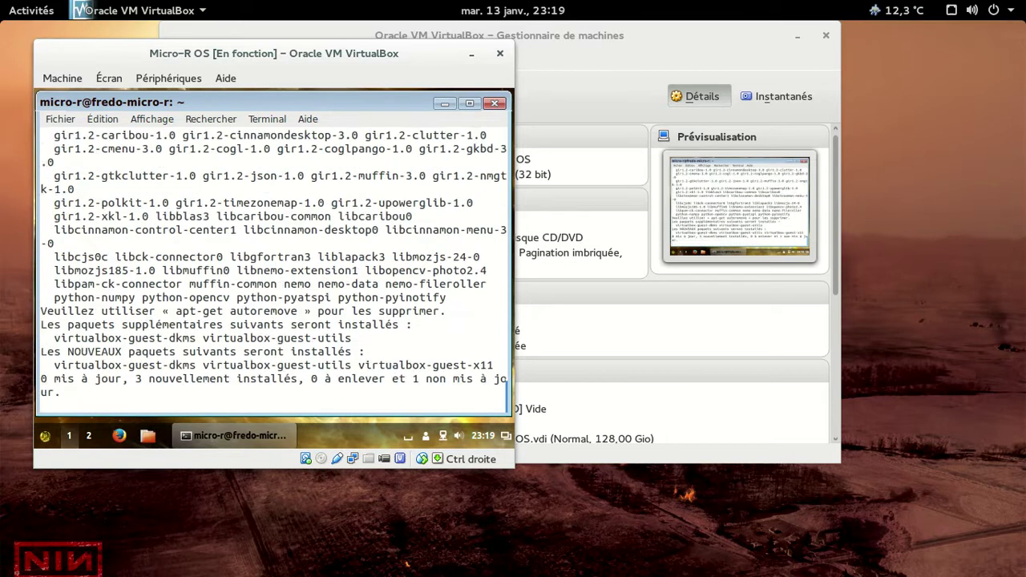
pyautogui.press('Return')
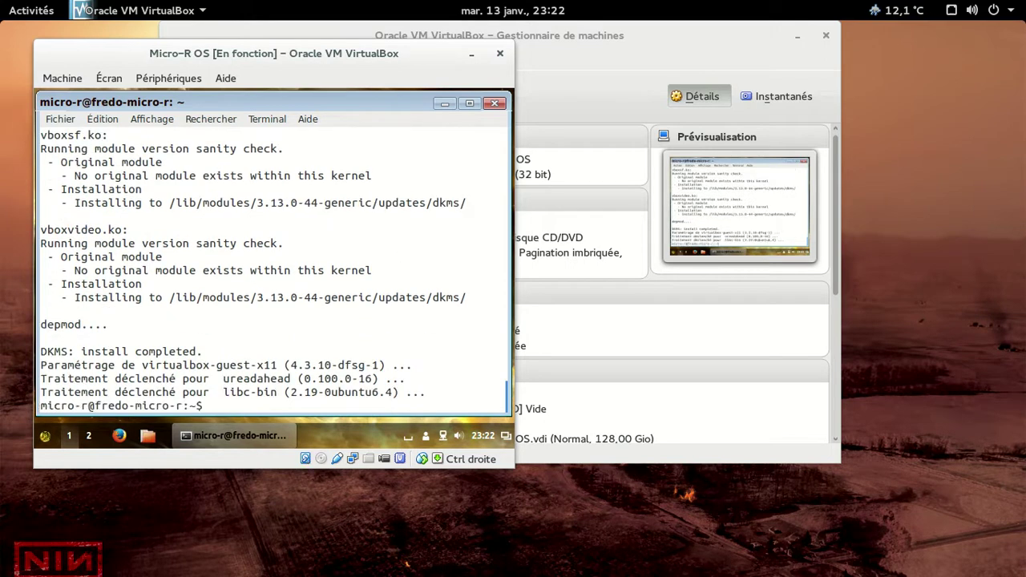
# Step: Exit the terminal and restart the Micro-R OS guest system
pyautogui.write('exit')
pyautogui.press('Return')
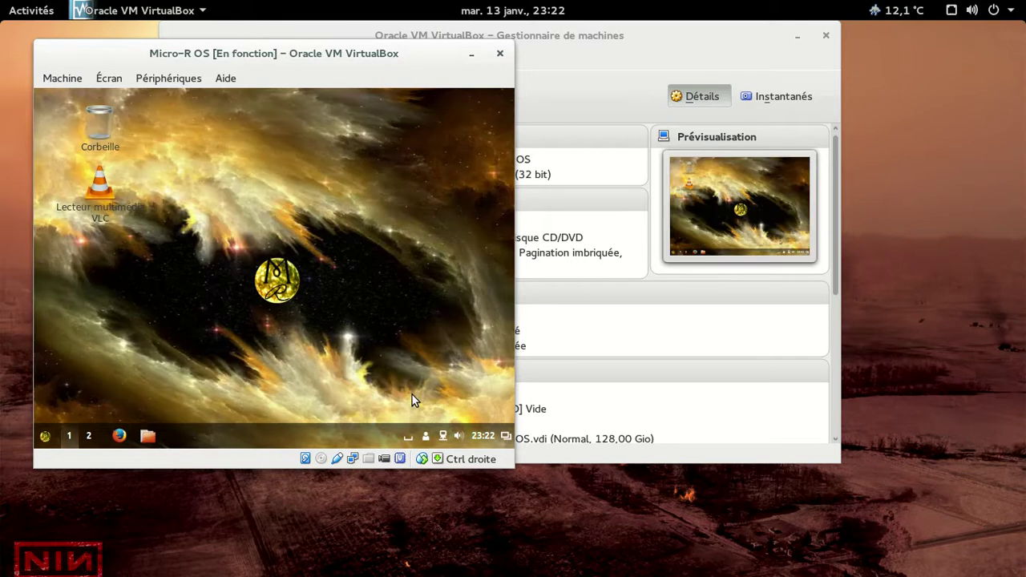
pyautogui.click(45, 435)
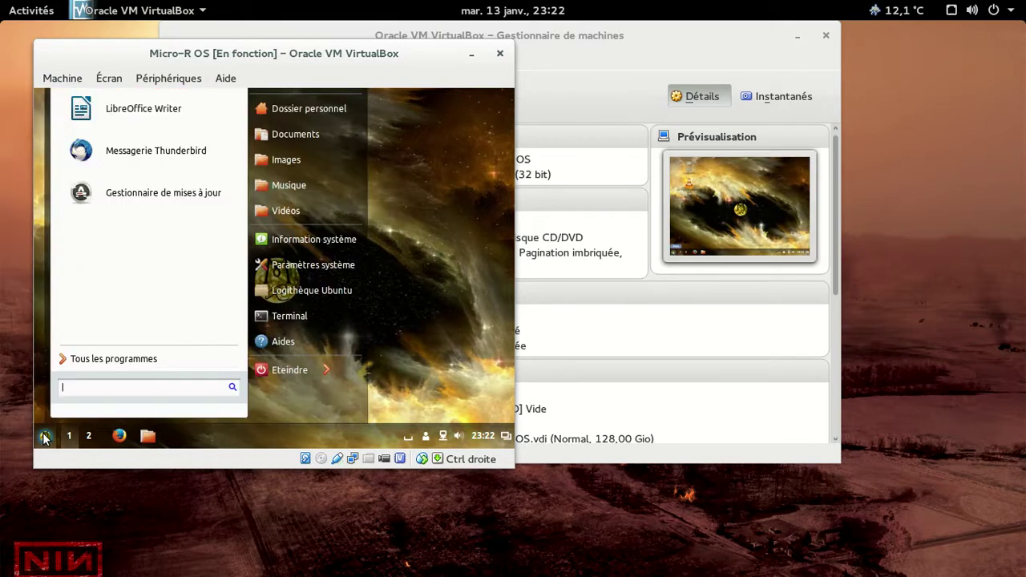
pyautogui.click(328, 370)
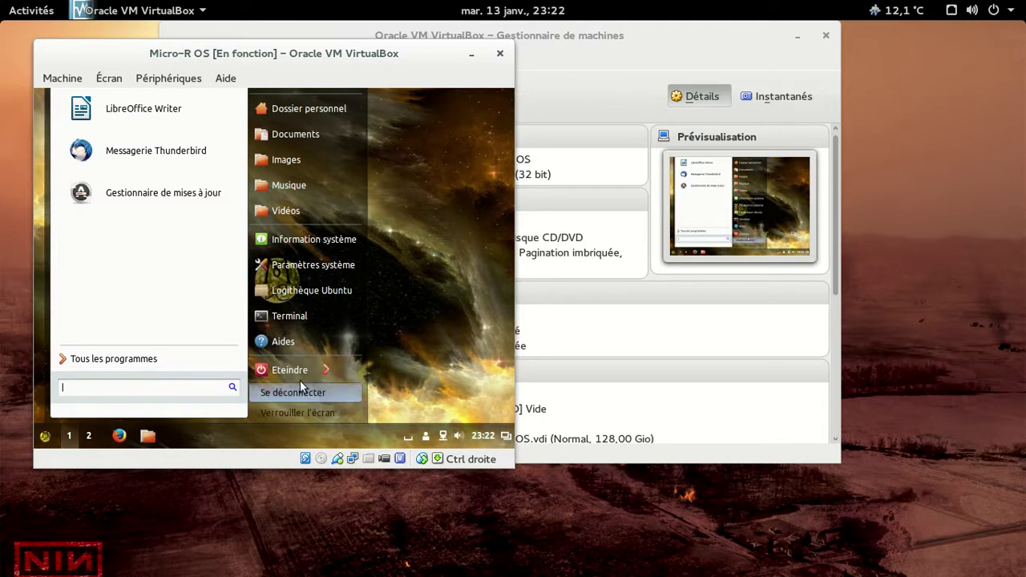
pyautogui.click(291, 374)
pyautogui.click(278, 313)
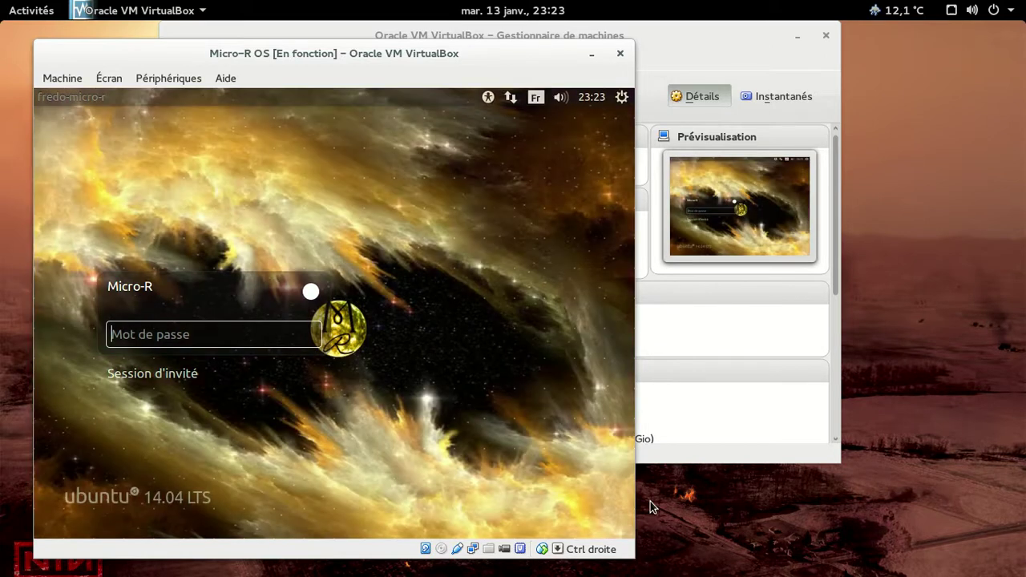
# Step: Log in to the Micro-R session by entering the account password, retyping it after the first attempt
pyautogui.write('********')
pyautogui.press('Return')
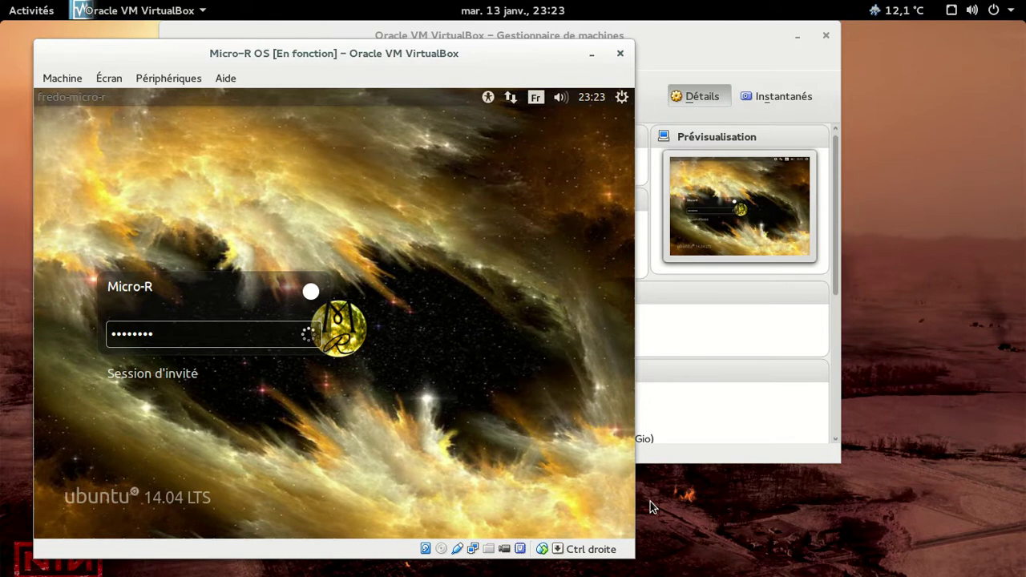
pyautogui.write('•••')
pyautogui.press('BackSpace')
pyautogui.press('BackSpace')
pyautogui.press('BackSpace')
pyautogui.write('•••')
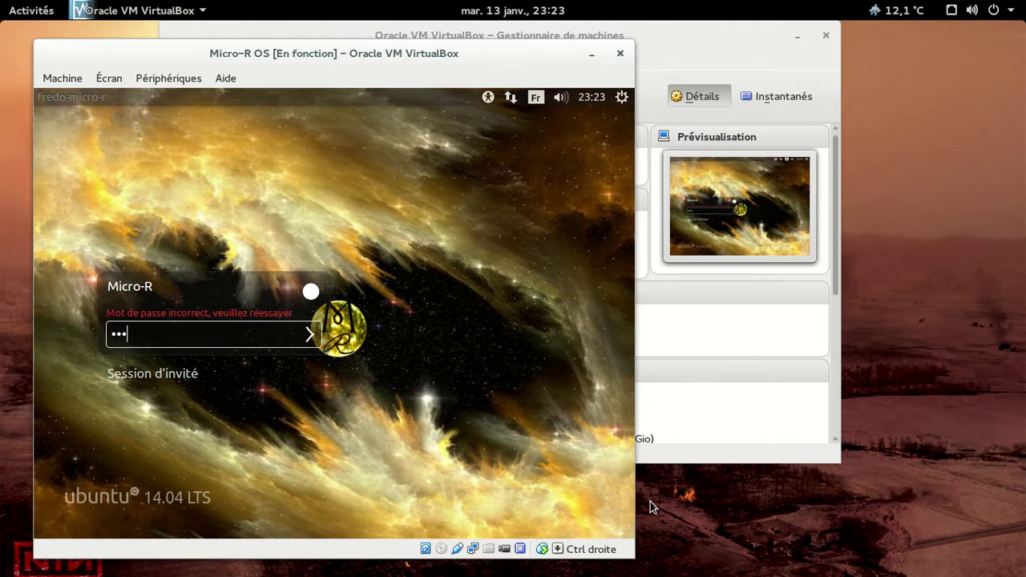
pyautogui.press('BackSpace')
pyautogui.press('BackSpace')
pyautogui.press('BackSpace')
pyautogui.write('••••••')
pyautogui.press('Return')
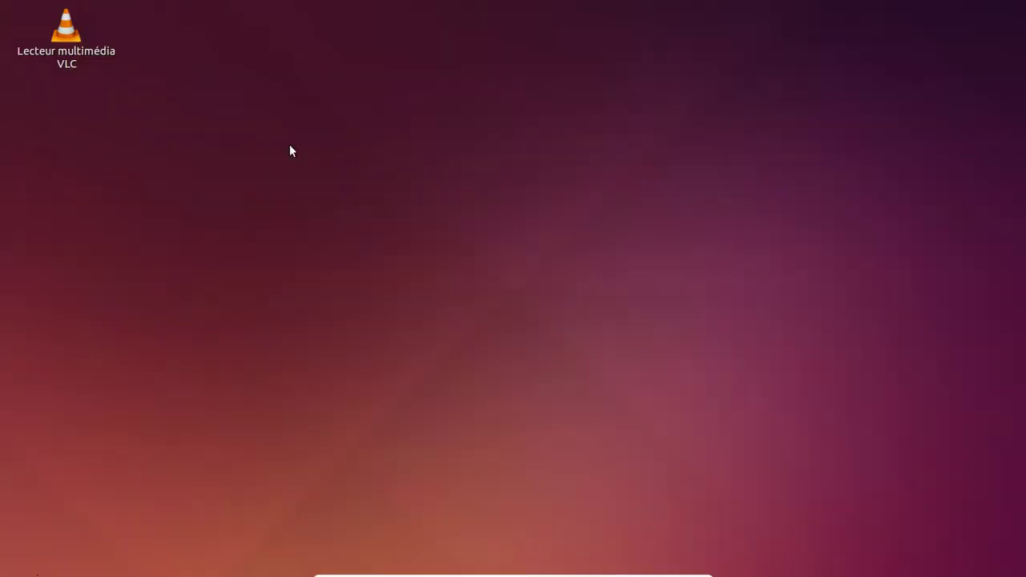
pyautogui.rightClick(280, 98)
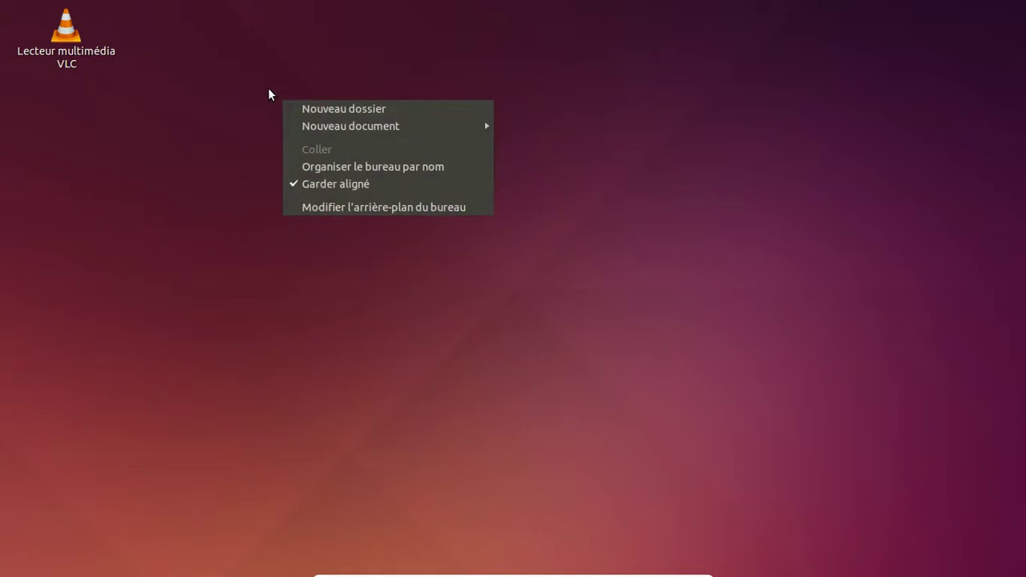
pyautogui.click(268, 94)
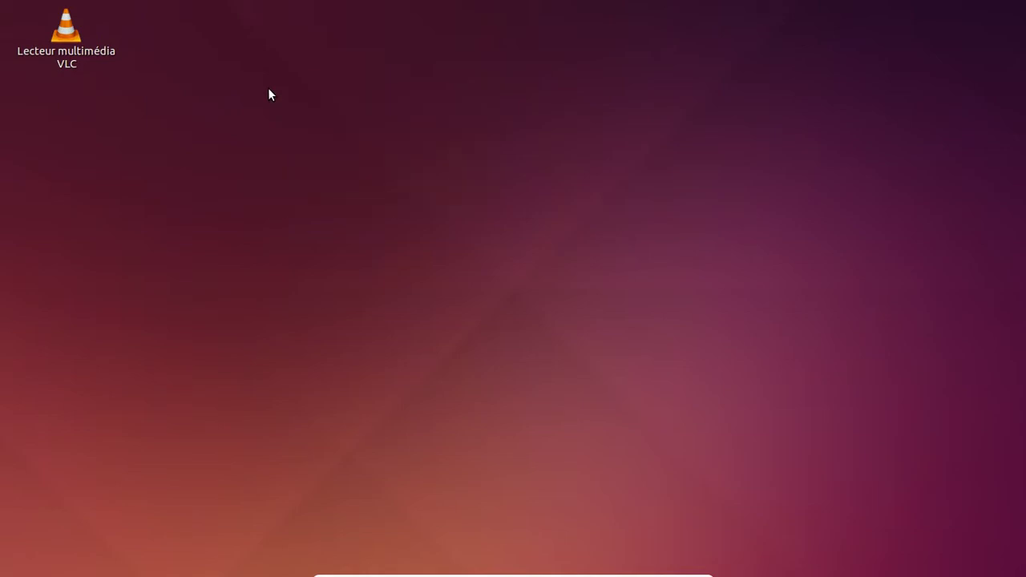
pyautogui.rightClick(270, 95)
pyautogui.click(200, 86)
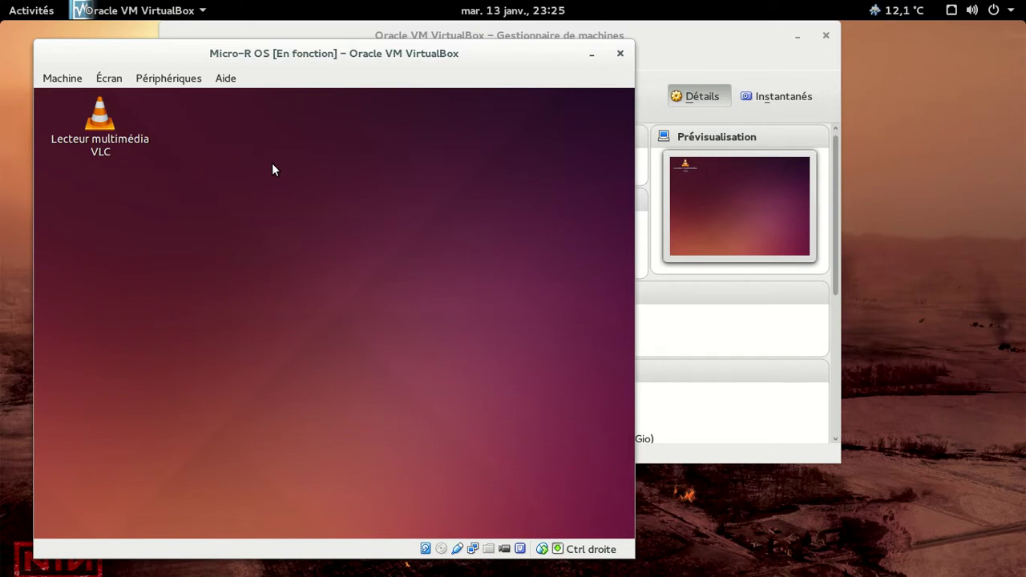
# Step: Close the Micro-R OS virtual machine using the option Éteindre la machine
pyautogui.click(51, 78)
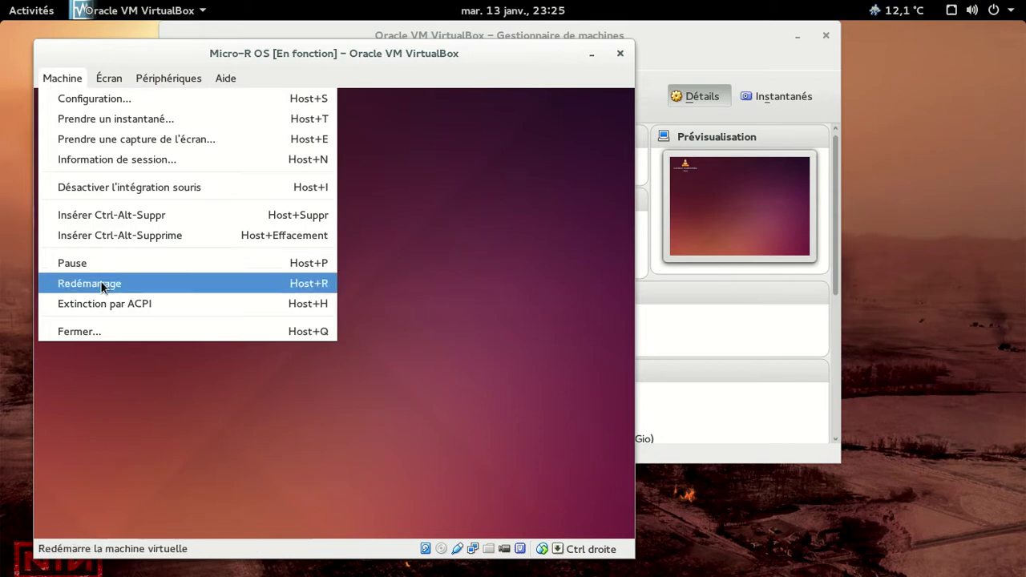
pyautogui.click(118, 329)
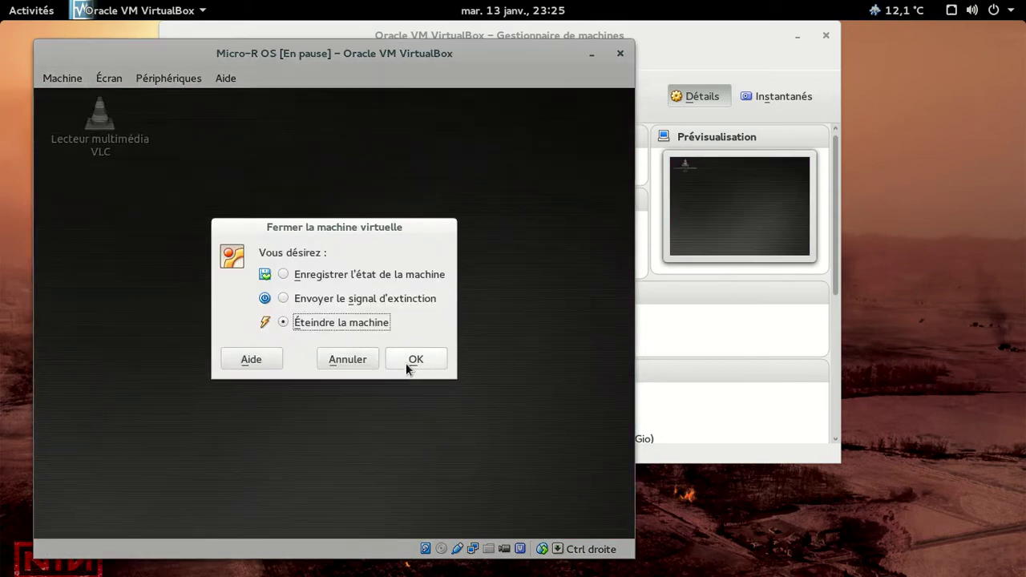
pyautogui.click(395, 361)
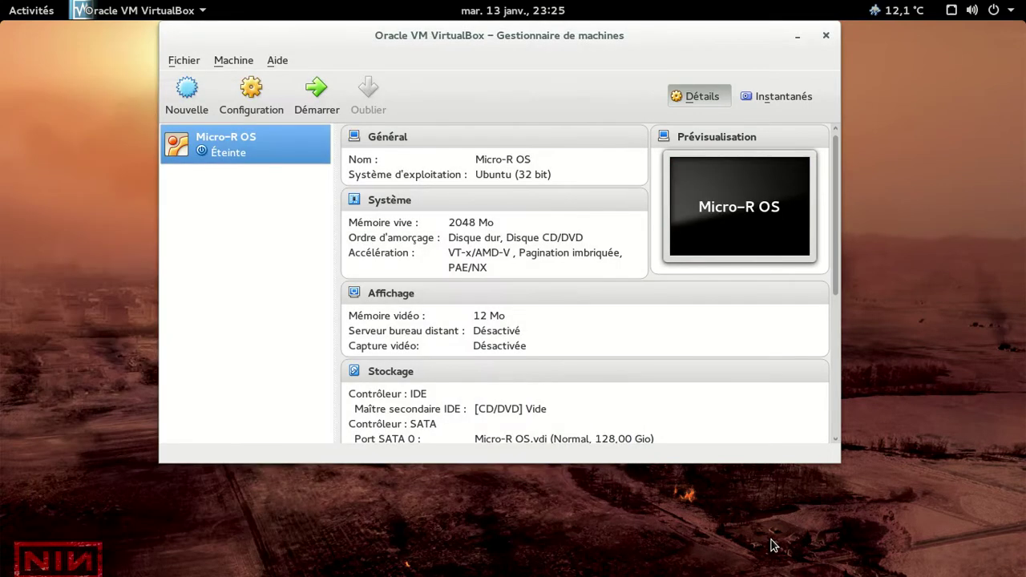
pyautogui.moveTo(772, 545)
pyautogui.click(999, 557)
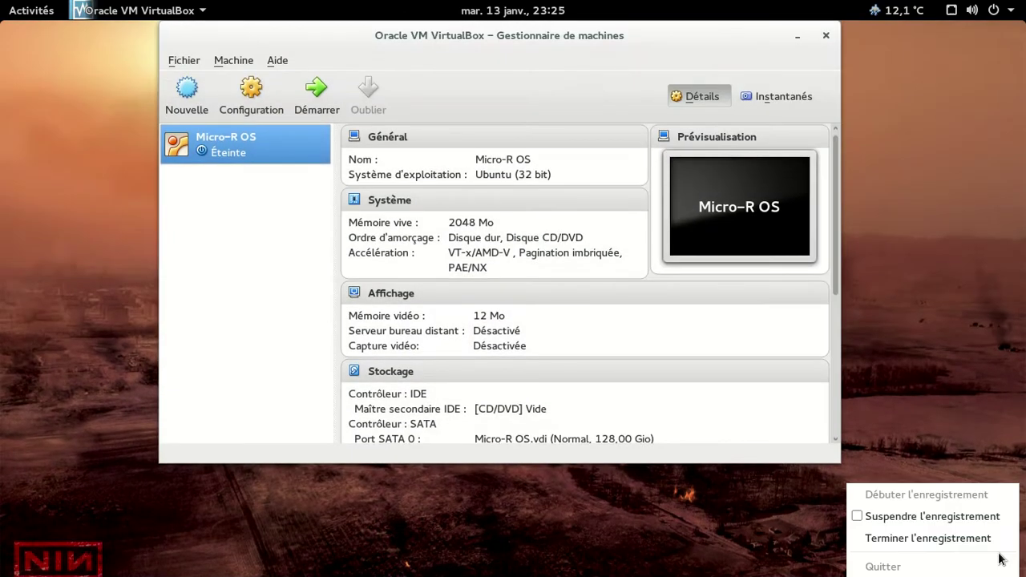
pyautogui.click(985, 544)
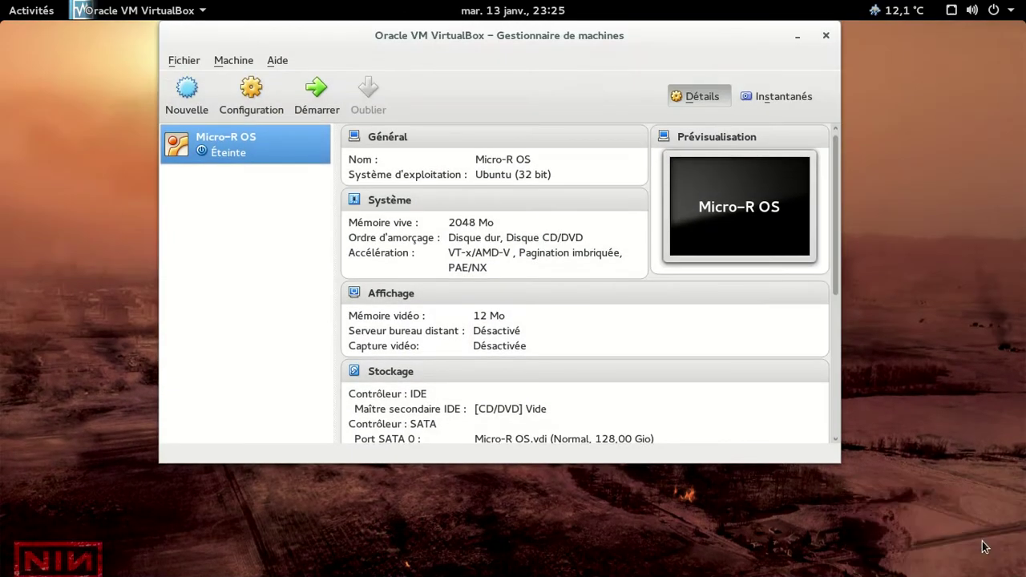